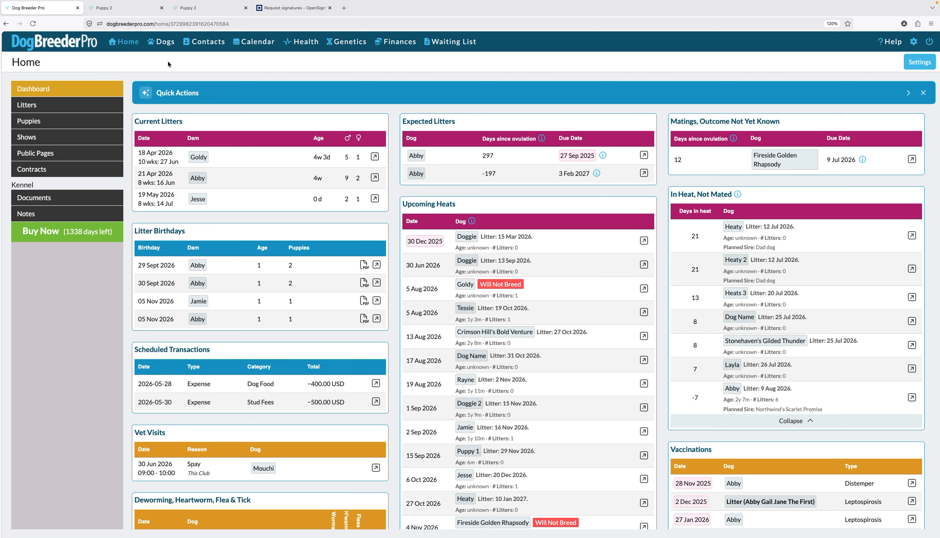
Step: Open Goldy's 4 Feb 2026 breeding cycle from the dogs list
{"action": "left_click", "coordinate": [166, 42]}
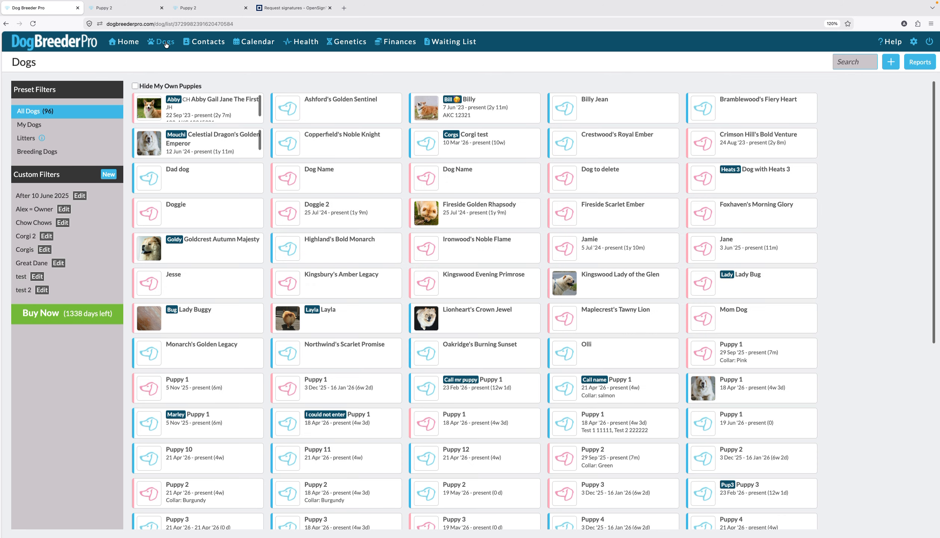
{"action": "left_click", "coordinate": [181, 252]}
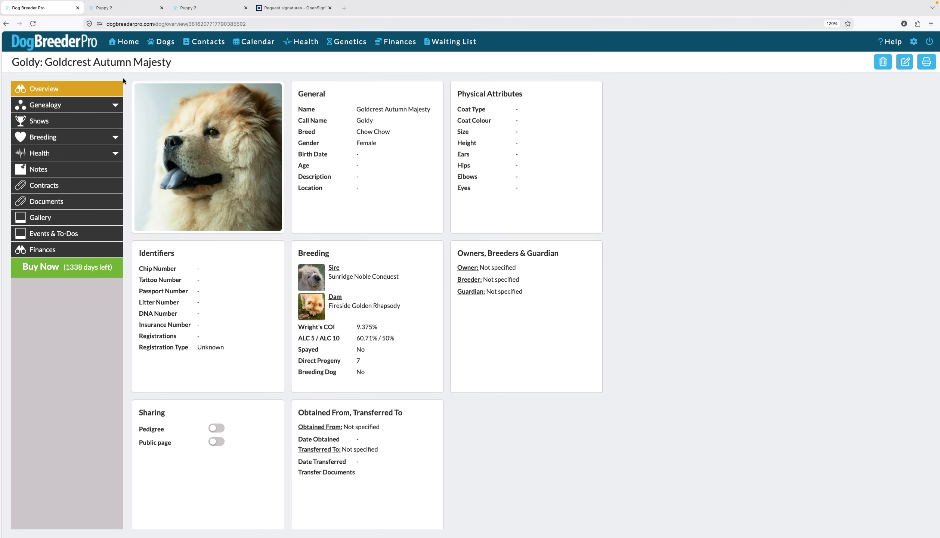
{"action": "left_click", "coordinate": [93, 138]}
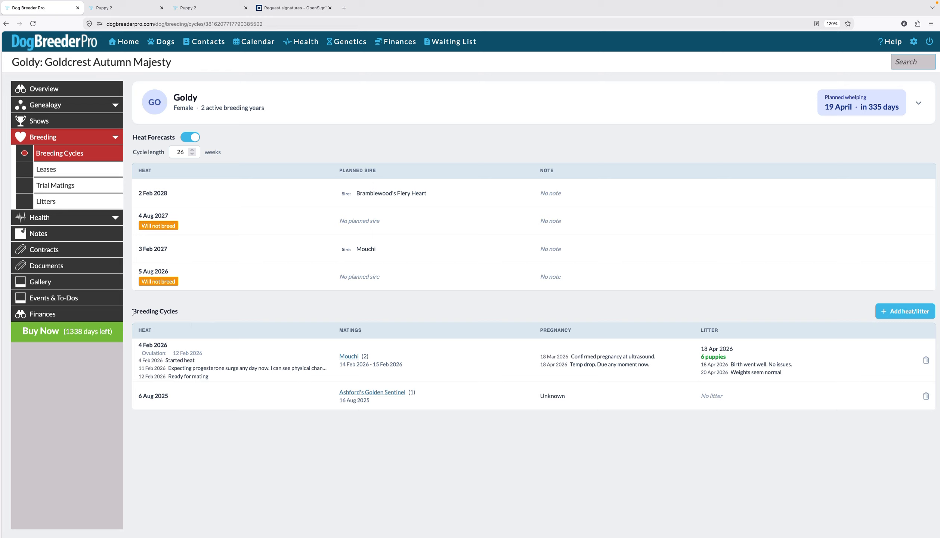
{"action": "left_click_drag", "start_coordinate": [132, 312], "coordinate": [185, 314]}
{"action": "left_click_drag", "start_coordinate": [133, 137], "coordinate": [175, 138]}
{"action": "left_click", "coordinate": [267, 359]}
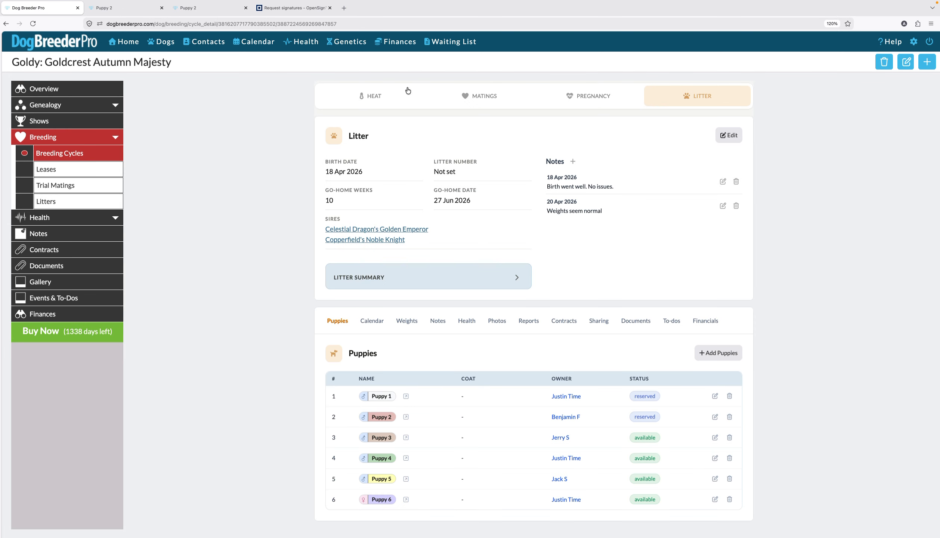
Step: Browse the cycle's Heat, Matings, Pregnancy and Litter sections
{"action": "left_click", "coordinate": [385, 98]}
{"action": "left_click", "coordinate": [492, 96]}
{"action": "left_click", "coordinate": [608, 98]}
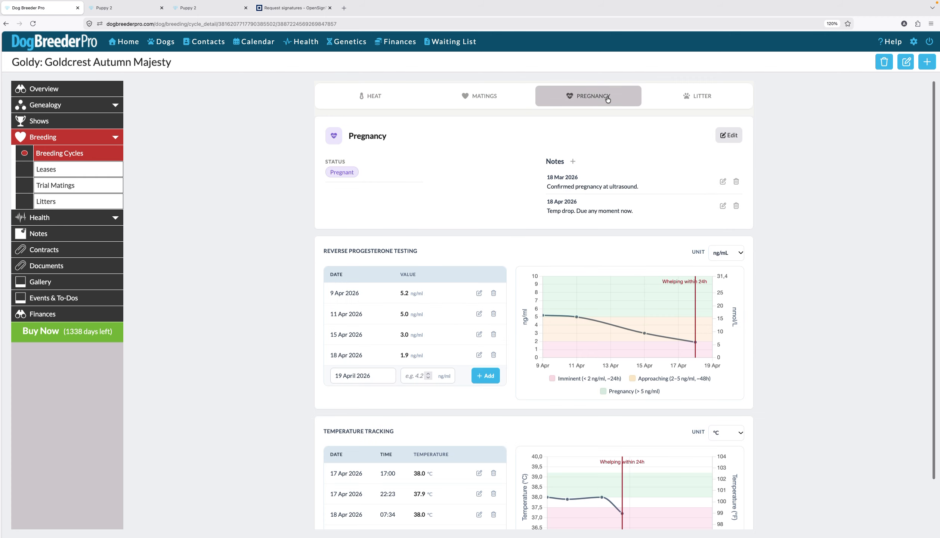
{"action": "left_click", "coordinate": [698, 98]}
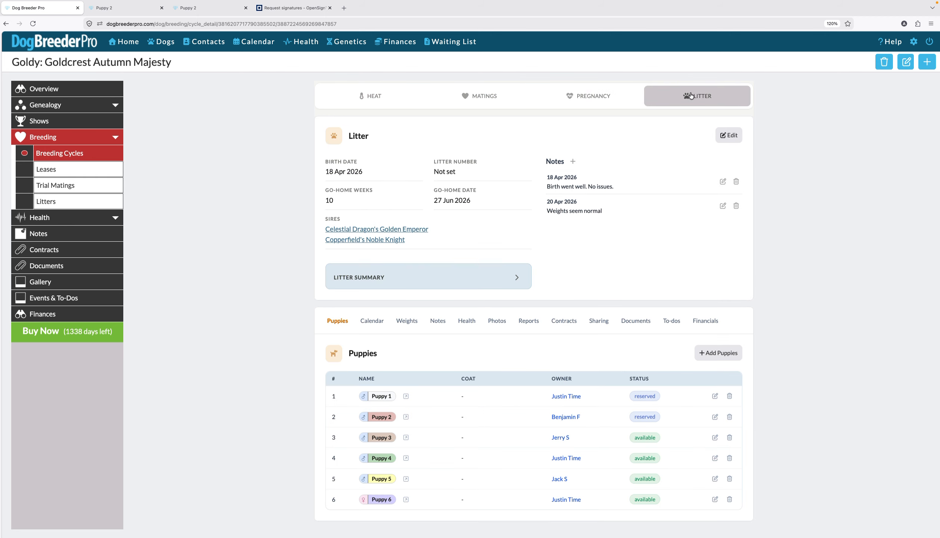
{"action": "left_click", "coordinate": [385, 104]}
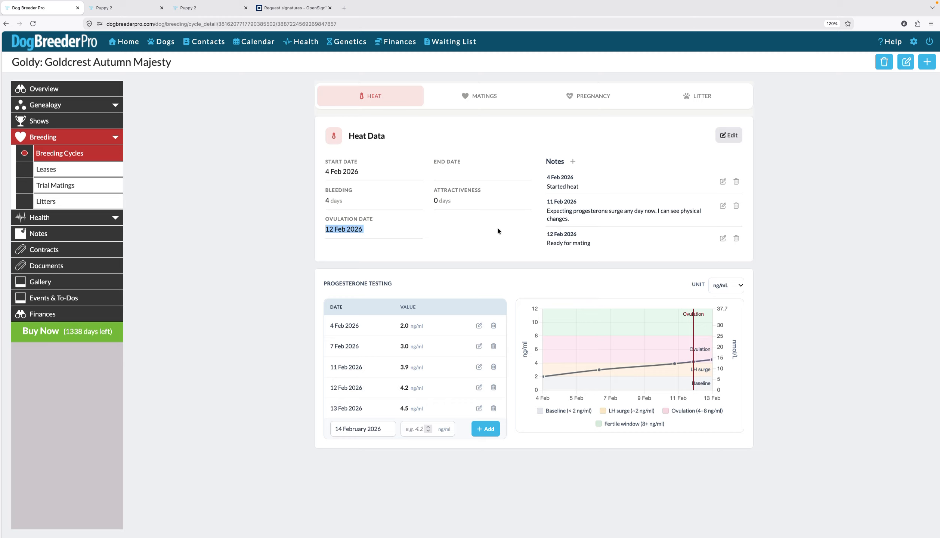
{"action": "left_click", "coordinate": [511, 230]}
{"action": "left_click", "coordinate": [480, 98]}
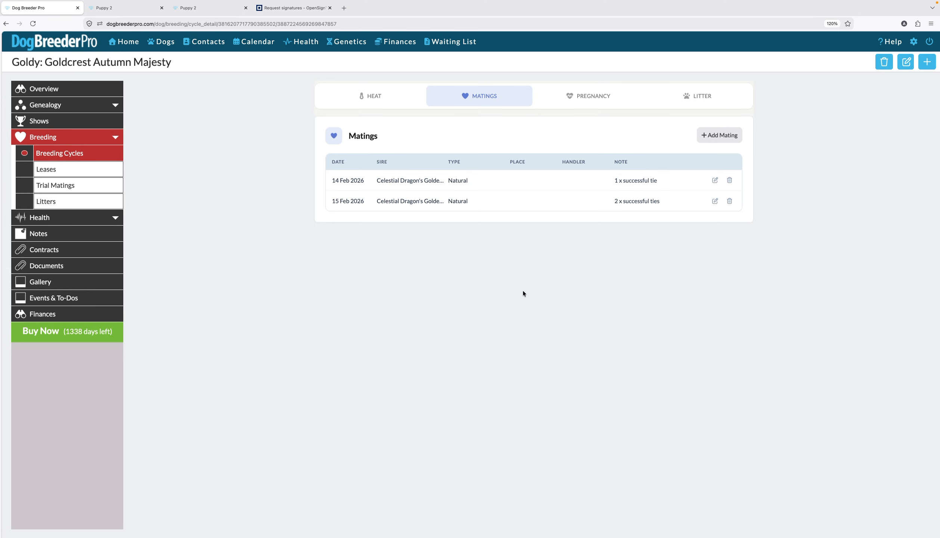
{"action": "left_click", "coordinate": [718, 137]}
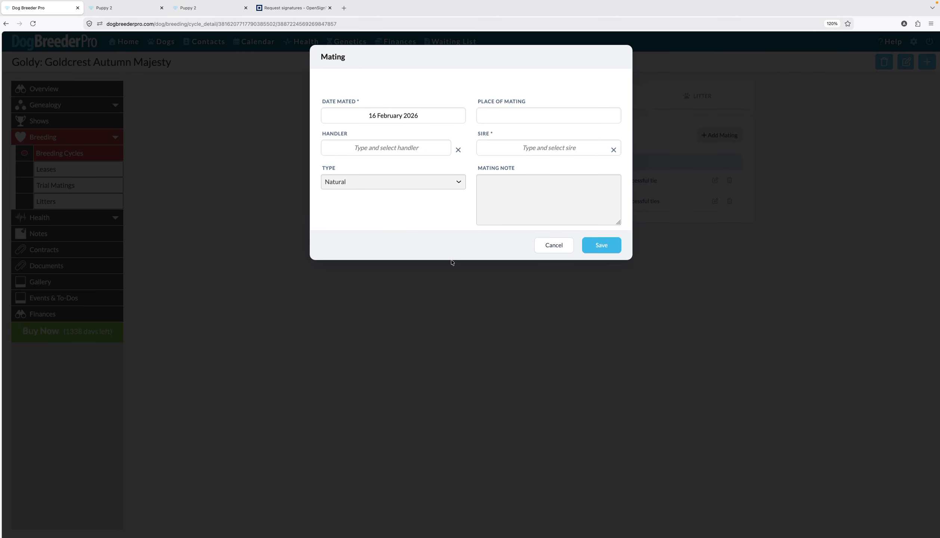
{"action": "left_click", "coordinate": [459, 182]}
{"action": "left_click", "coordinate": [493, 232]}
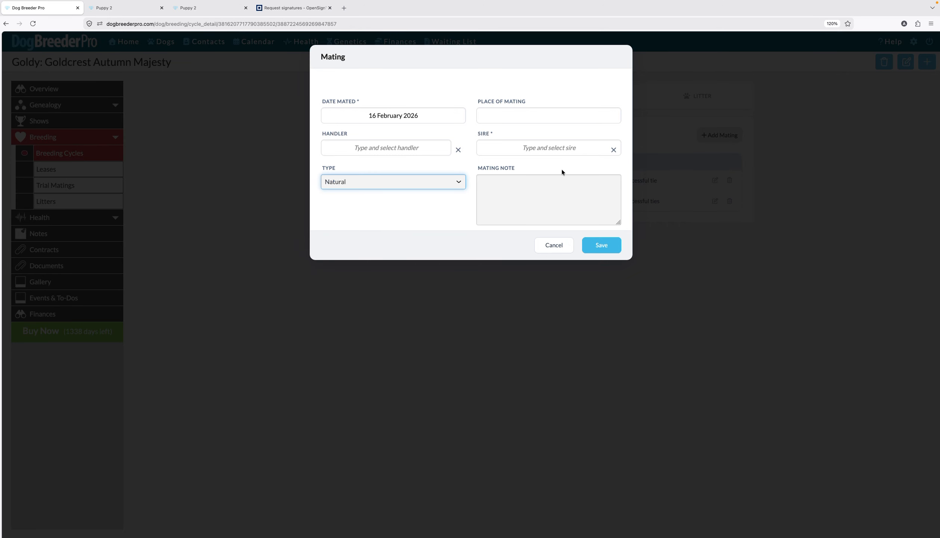
{"action": "left_click", "coordinate": [554, 245]}
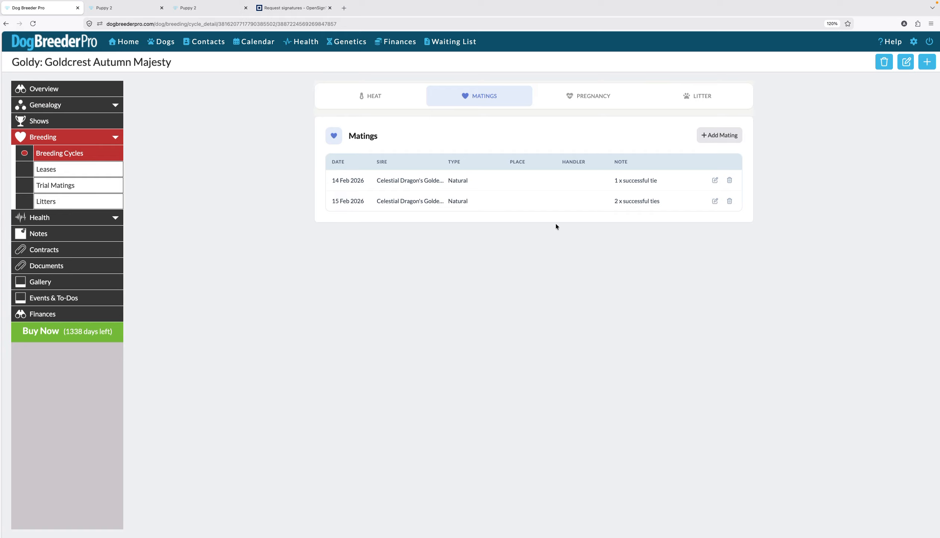
Step: Open the Pregnancy section and review the pregnancy status options without saving
{"action": "left_click", "coordinate": [590, 104]}
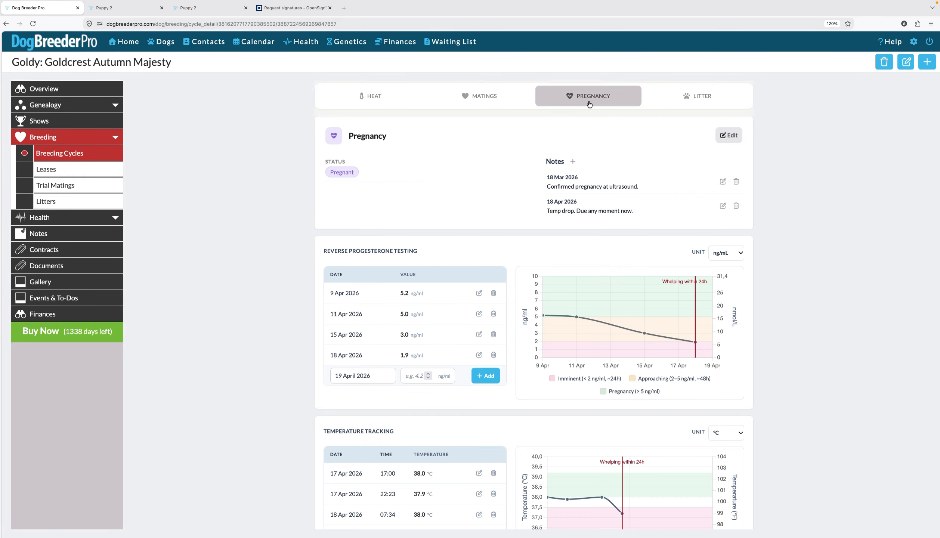
{"action": "left_click", "coordinate": [725, 136]}
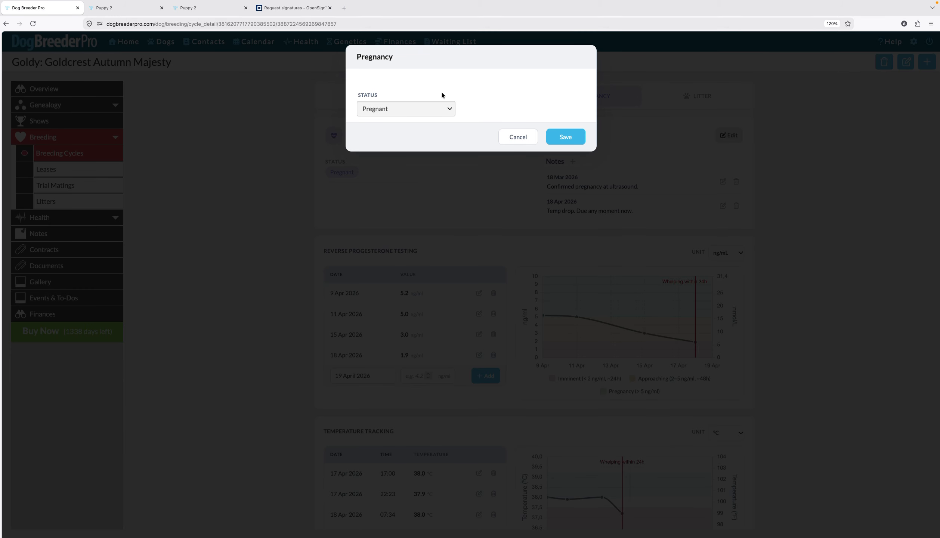
{"action": "left_click", "coordinate": [447, 109]}
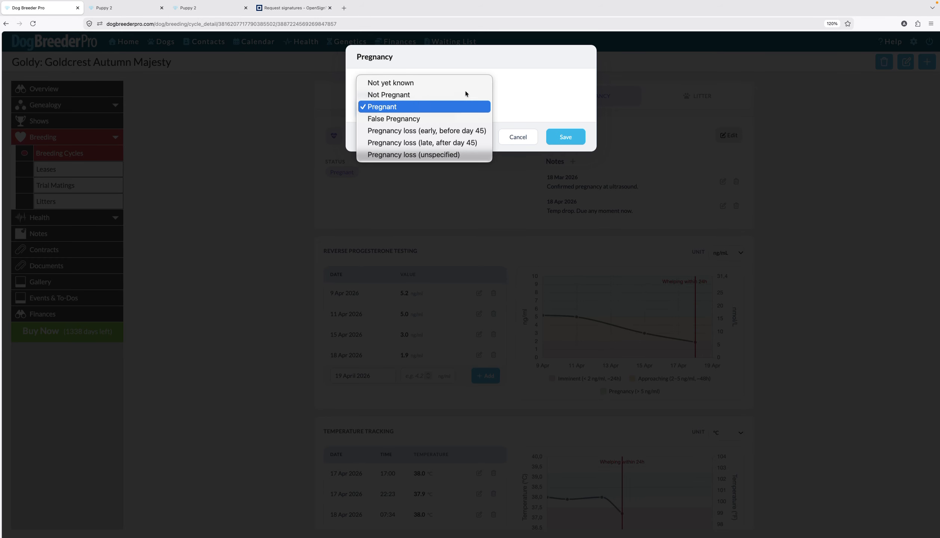
{"action": "left_click", "coordinate": [547, 89]}
{"action": "left_click", "coordinate": [526, 137]}
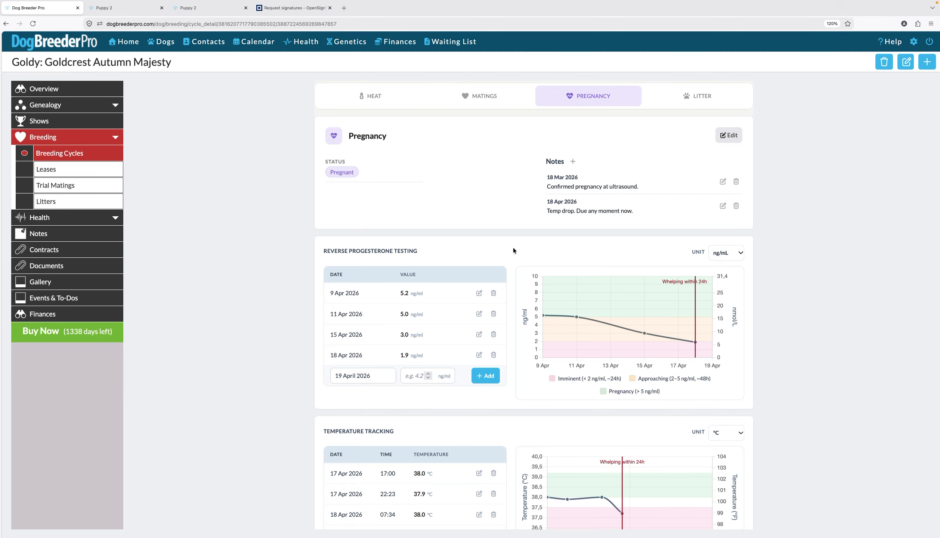
Step: Review the unit options for reverse progesterone testing and the temperature tracking chart
{"action": "scroll", "coordinate": [514, 248], "scroll_direction": "down", "scroll_amount": 3}
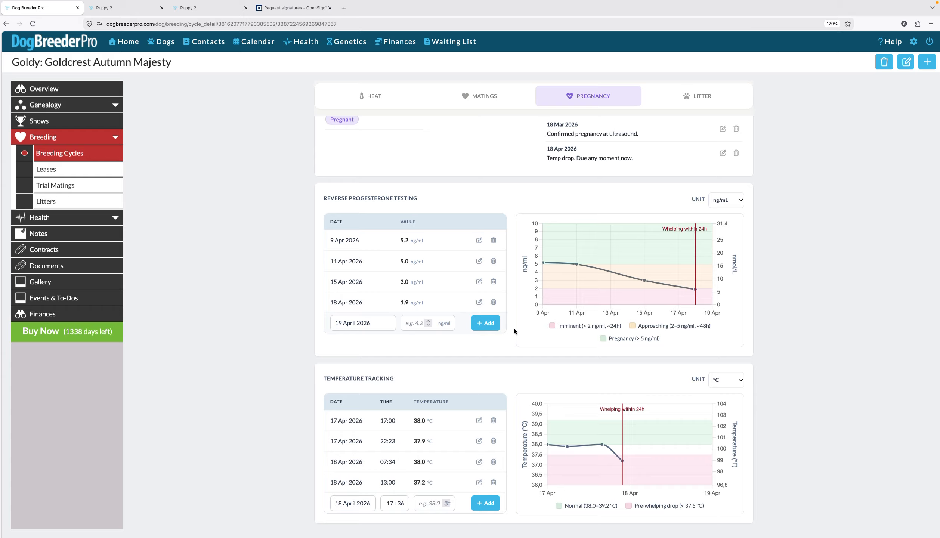
{"action": "left_click", "coordinate": [741, 201]}
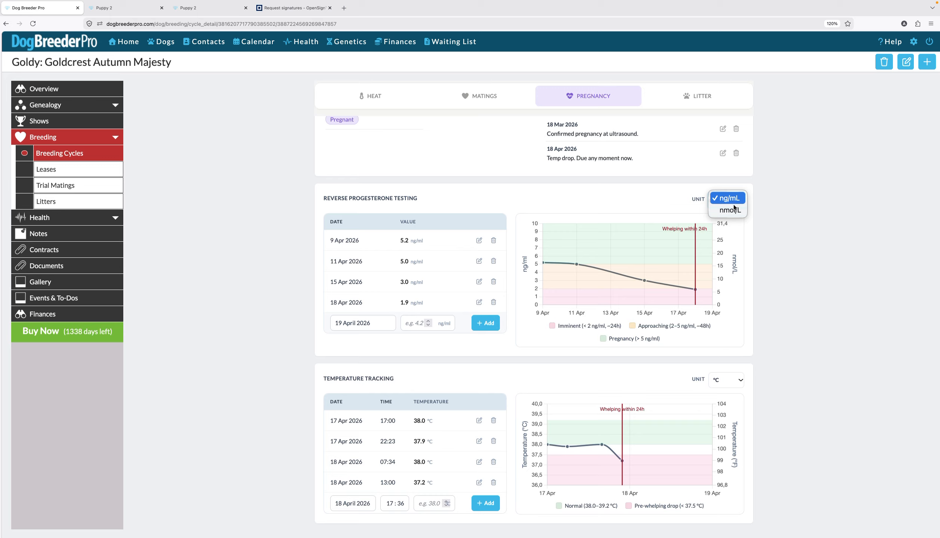
{"action": "left_click", "coordinate": [688, 199]}
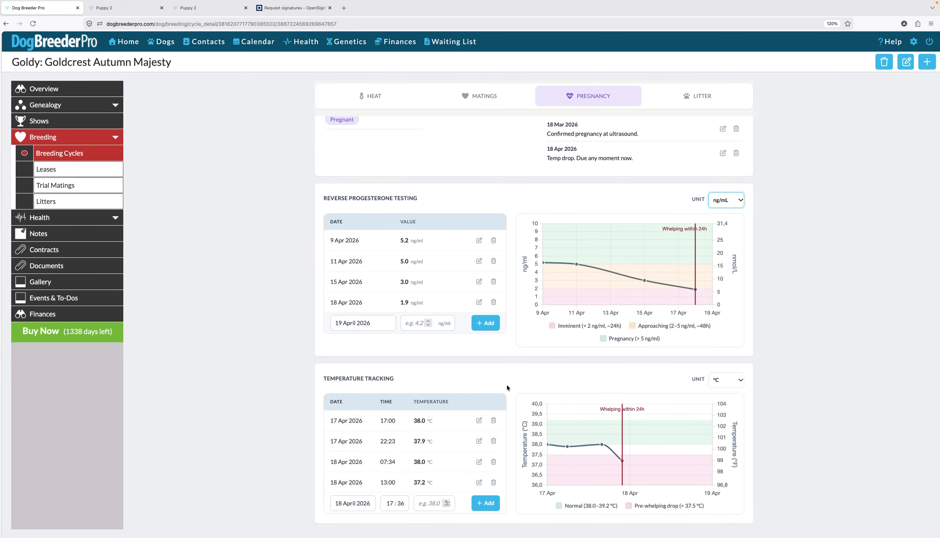
{"action": "scroll", "coordinate": [511, 414], "scroll_direction": "up", "scroll_amount": 2}
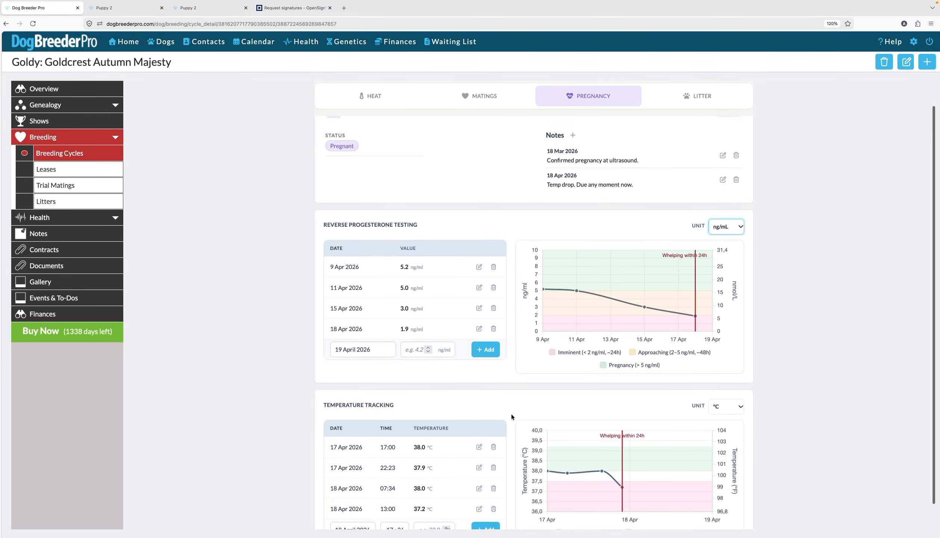
Step: Open the Litter section and preview the Add puppies dialog without saving
{"action": "left_click", "coordinate": [700, 101]}
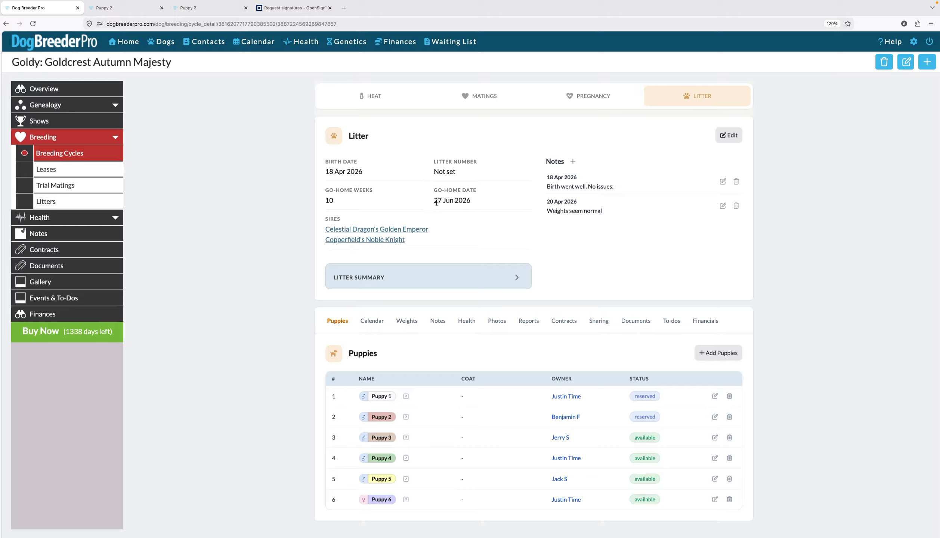
{"action": "left_click_drag", "start_coordinate": [435, 203], "coordinate": [461, 202]}
{"action": "left_click", "coordinate": [717, 353]}
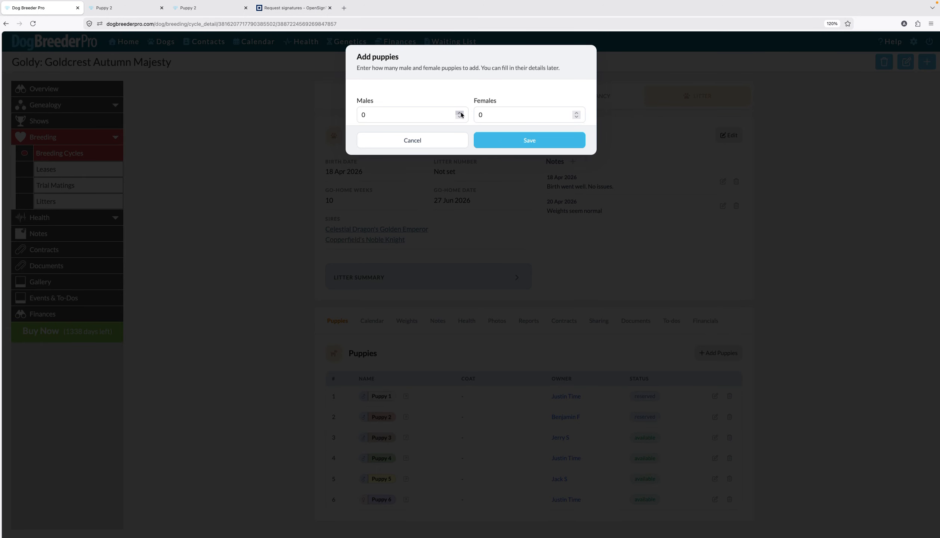
{"action": "left_click", "coordinate": [444, 143]}
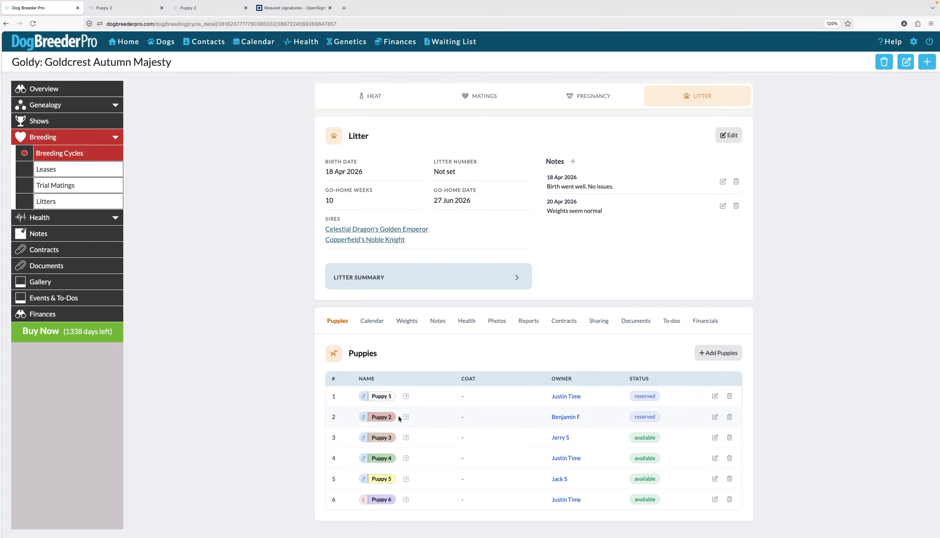
Step: Open Puppy 2's edit form and review its New Owner Details and puppy status options without saving
{"action": "left_click", "coordinate": [715, 417]}
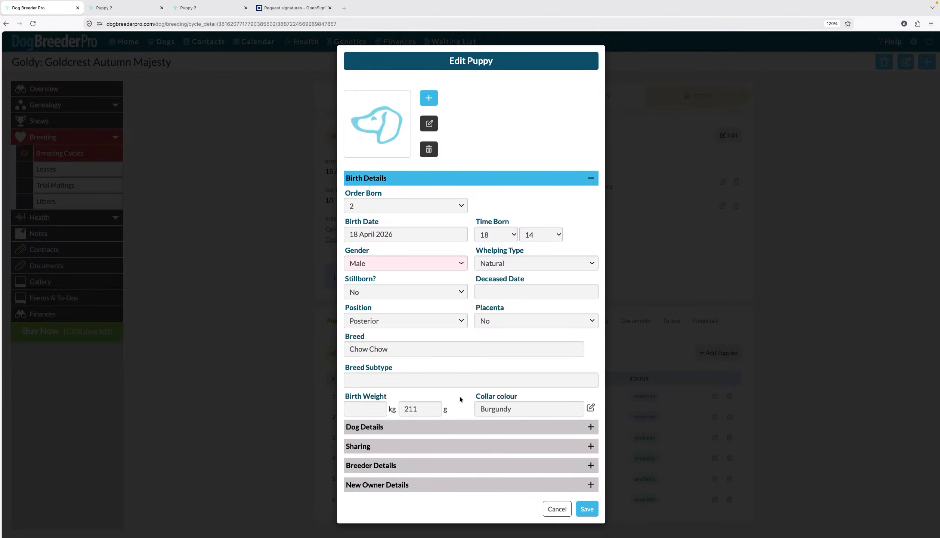
{"action": "left_click_drag", "start_coordinate": [481, 409], "coordinate": [515, 410]}
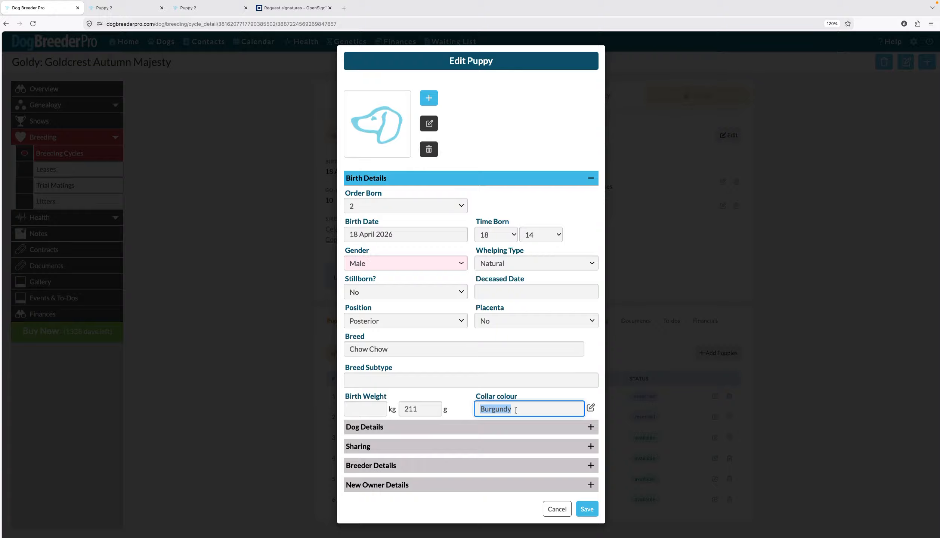
{"action": "left_click", "coordinate": [465, 395]}
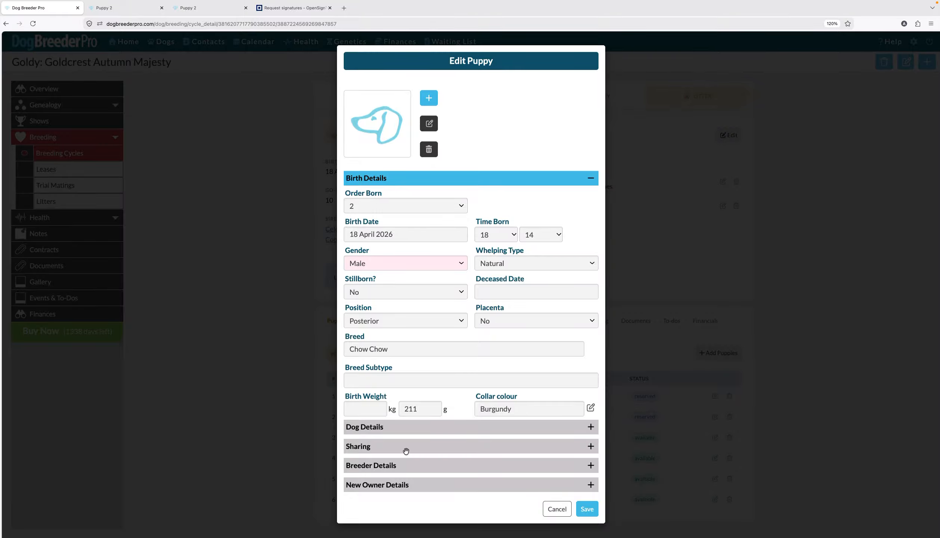
{"action": "left_click", "coordinate": [413, 486]}
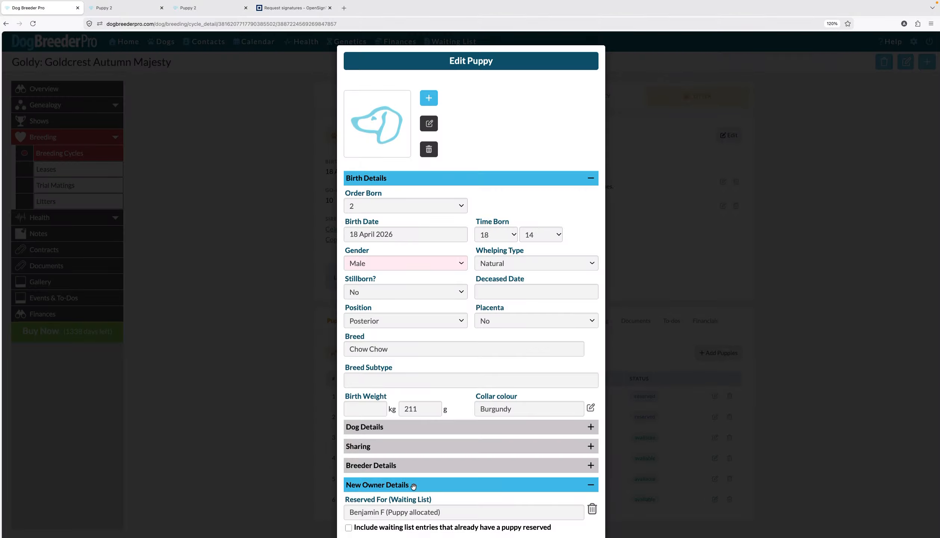
{"action": "scroll", "coordinate": [447, 356], "scroll_direction": "down", "scroll_amount": 6}
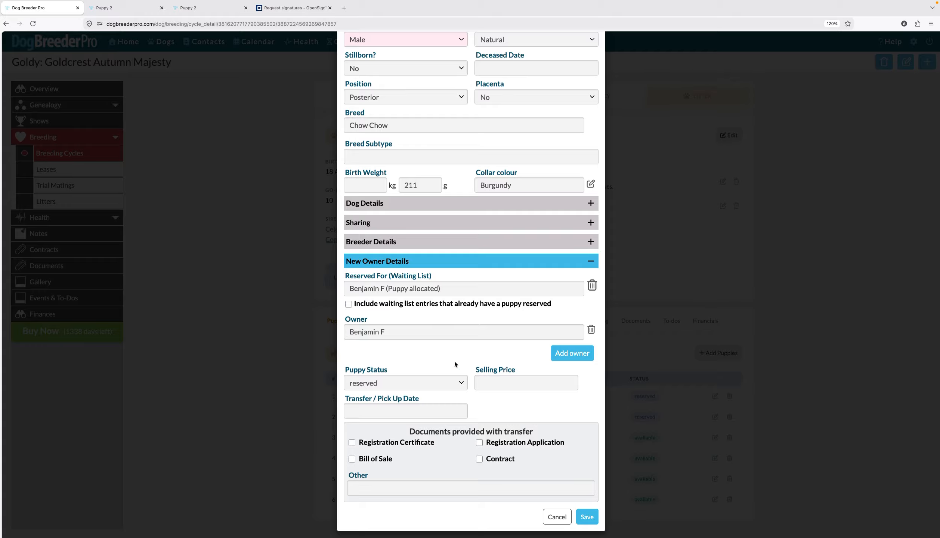
{"action": "left_click", "coordinate": [458, 385]}
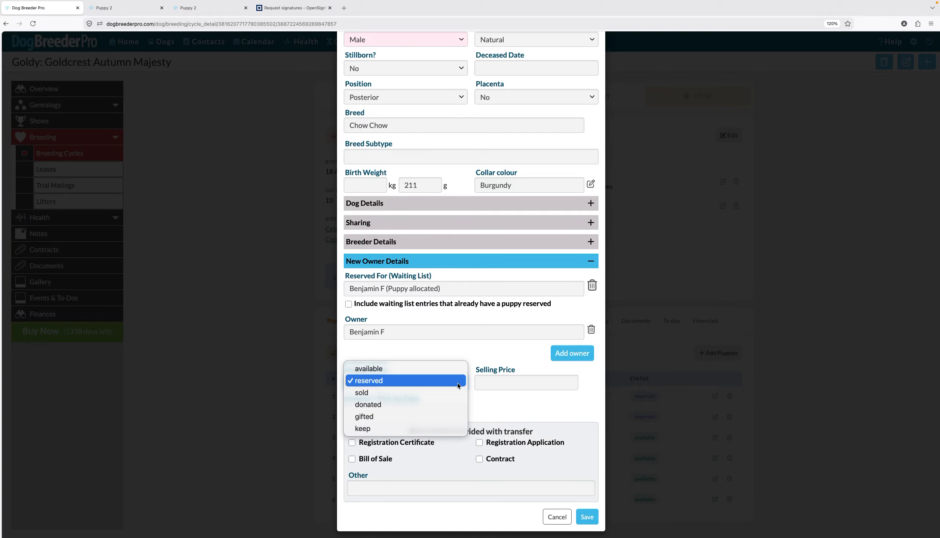
{"action": "left_click", "coordinate": [472, 354]}
{"action": "left_click", "coordinate": [557, 517]}
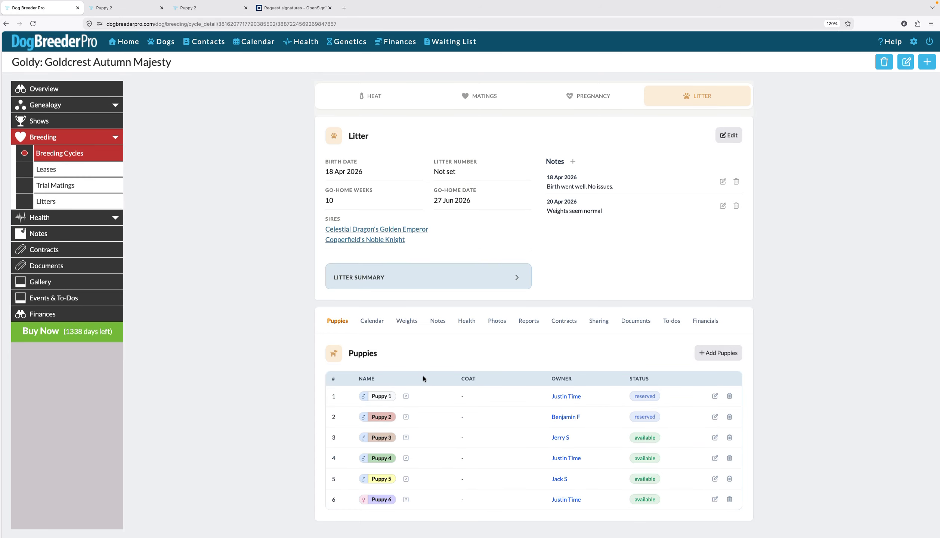
Step: View the litter's week-by-week puppy age calendar
{"action": "left_click", "coordinate": [407, 397]}
{"action": "left_click", "coordinate": [372, 322]}
{"action": "scroll", "coordinate": [372, 326], "scroll_direction": "down", "scroll_amount": 3}
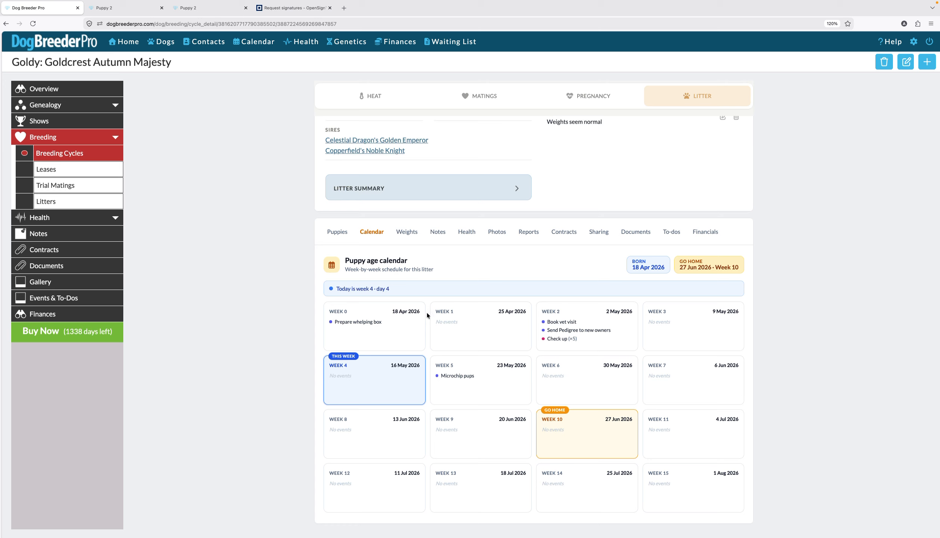
{"action": "left_click_drag", "start_coordinate": [333, 357], "coordinate": [356, 356]}
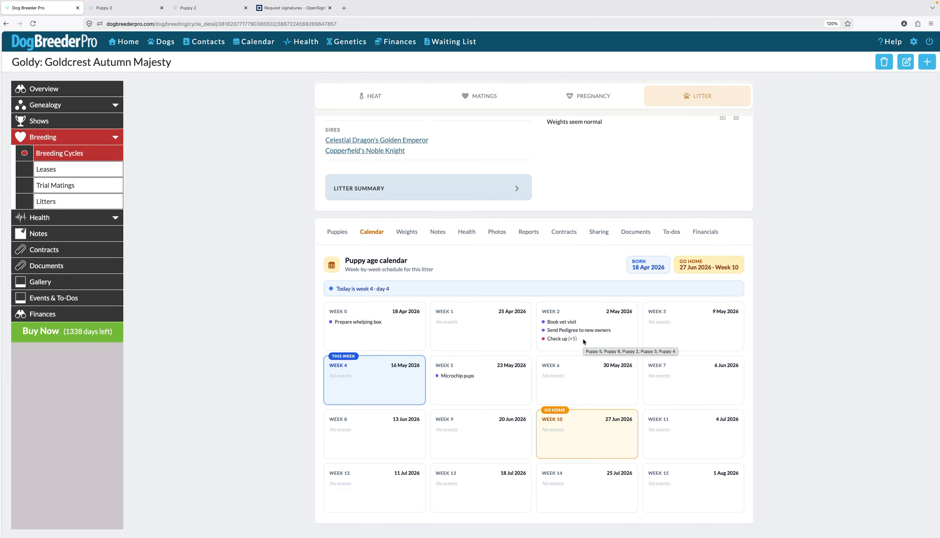
Step: Examine the litter's puppy weights table across its dates and the growth chart
{"action": "left_click", "coordinate": [406, 232]}
{"action": "scroll", "coordinate": [277, 406], "scroll_direction": "down", "scroll_amount": 2}
{"action": "scroll", "coordinate": [277, 406], "scroll_direction": "down", "scroll_amount": 3}
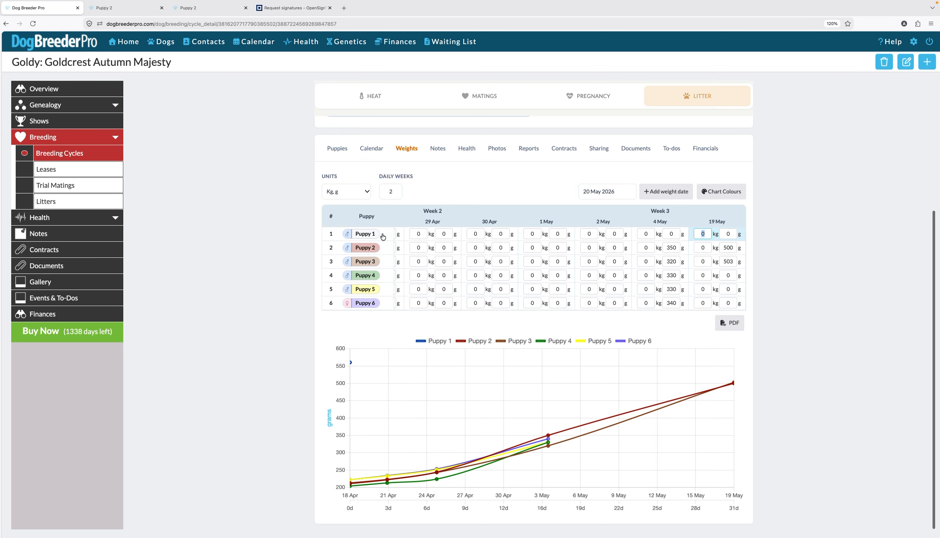
{"action": "scroll", "coordinate": [472, 233], "scroll_direction": "left", "scroll_amount": 10}
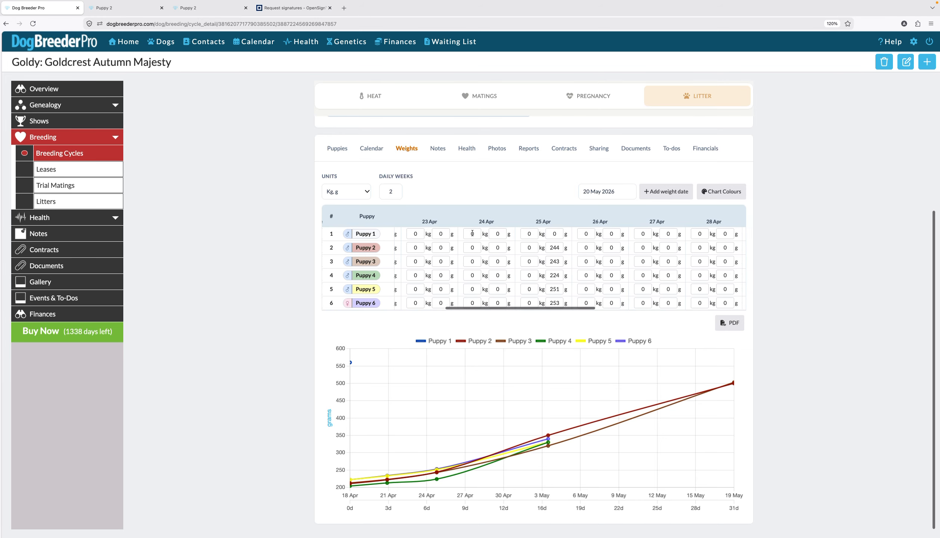
{"action": "scroll", "coordinate": [472, 233], "scroll_direction": "left", "scroll_amount": 5}
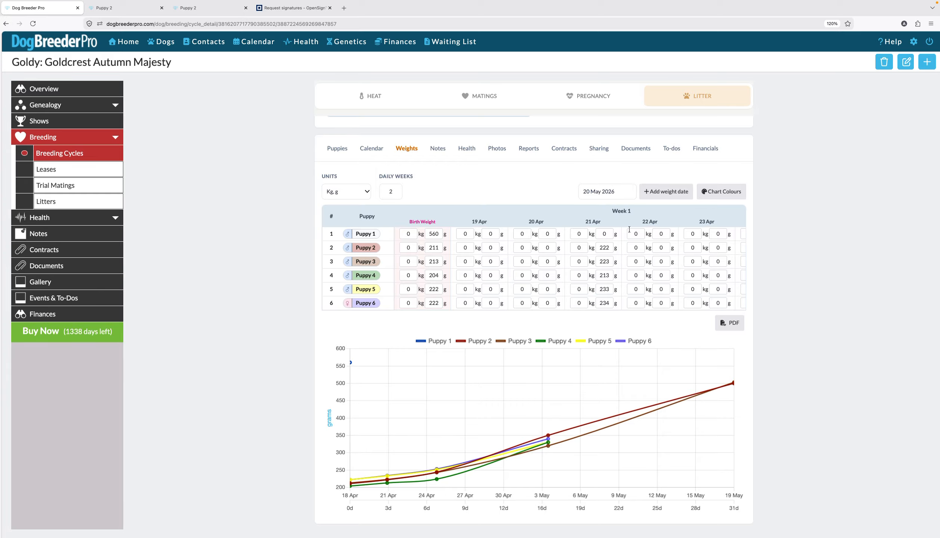
{"action": "scroll", "coordinate": [630, 231], "scroll_direction": "right", "scroll_amount": 10}
{"action": "scroll", "coordinate": [630, 231], "scroll_direction": "right", "scroll_amount": 2}
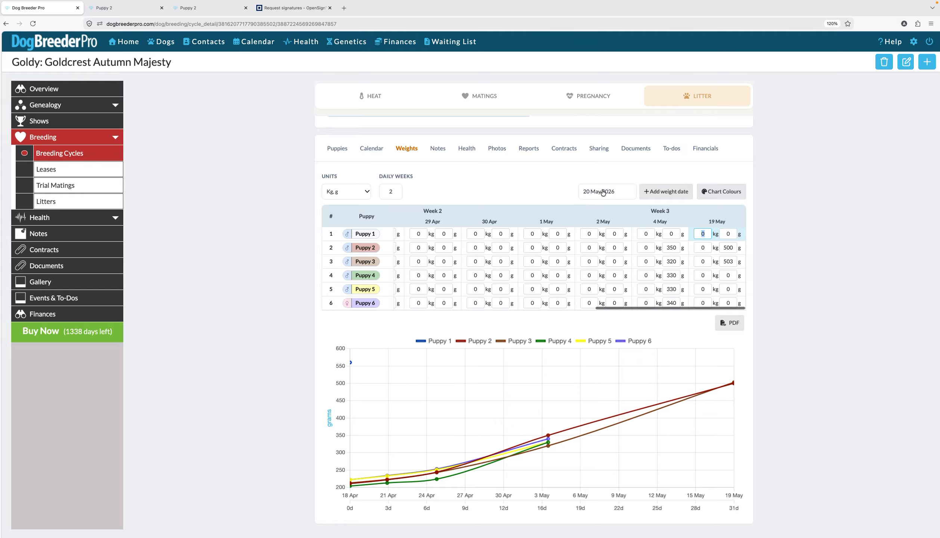
Step: Add a 25 May 2026 weight date to the litter's weights table
{"action": "left_click", "coordinate": [586, 192]}
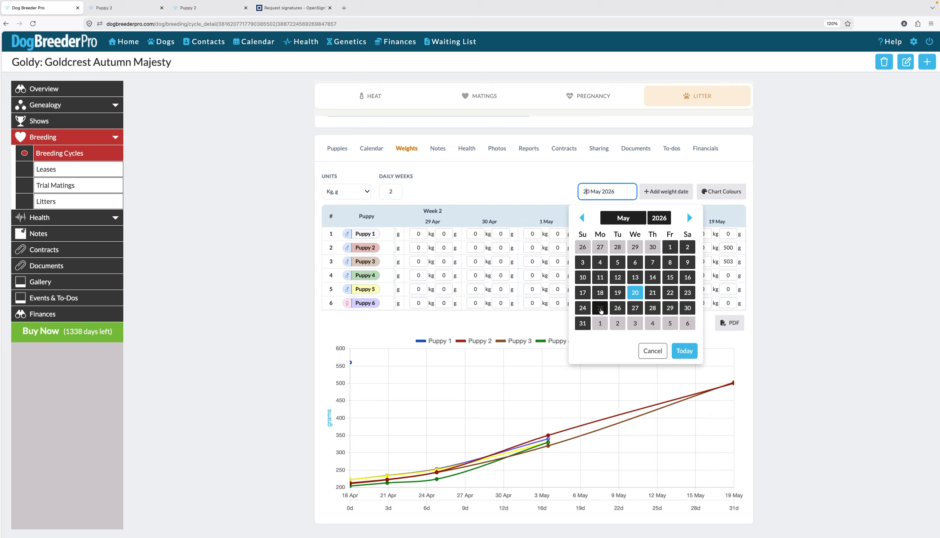
{"action": "left_click", "coordinate": [601, 309]}
{"action": "left_click", "coordinate": [666, 191]}
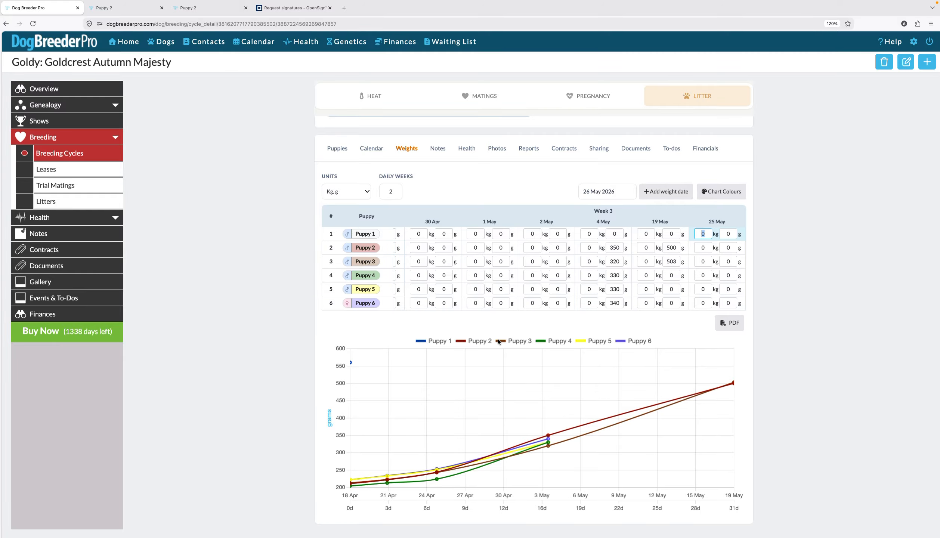
Step: Open the litter's Notes and preview the Add Note dialog's puppy selection, including all puppies, without saving
{"action": "left_click", "coordinate": [438, 150]}
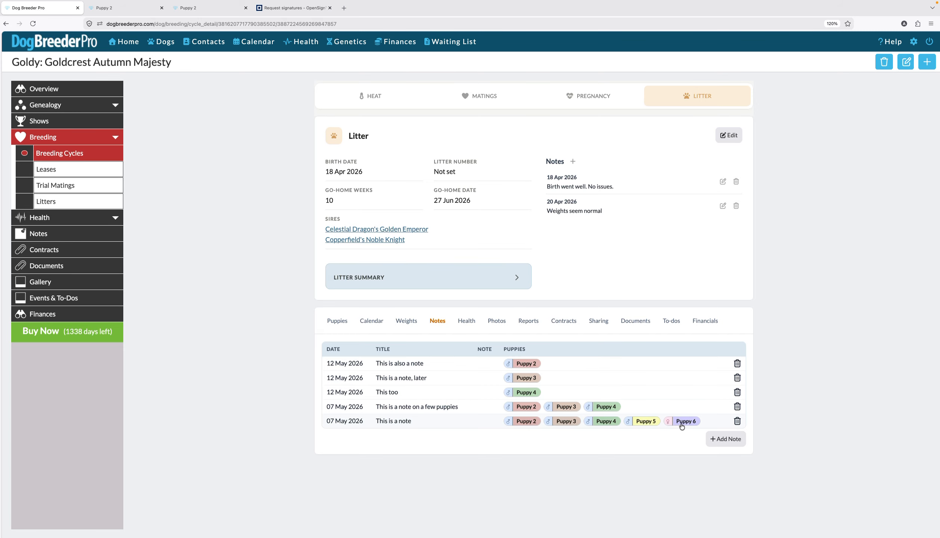
{"action": "left_click", "coordinate": [726, 439]}
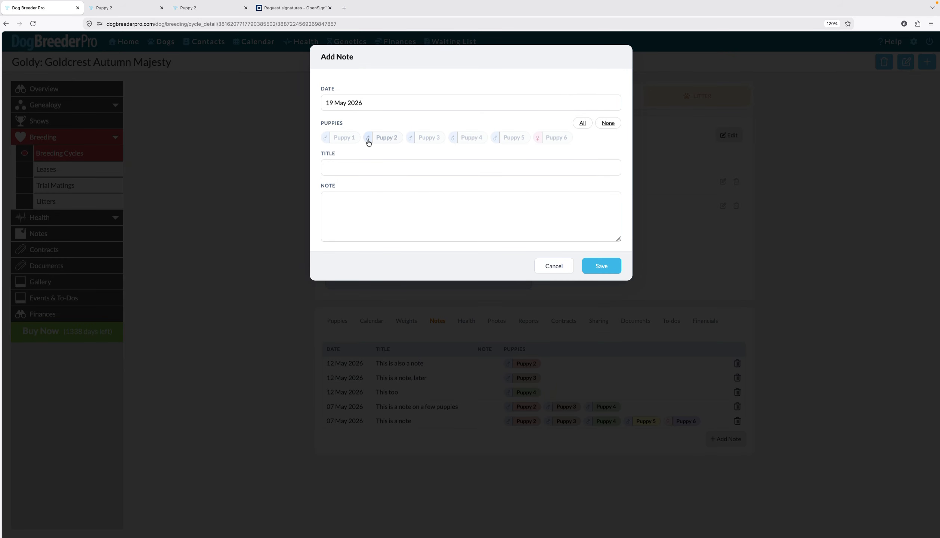
{"action": "left_click", "coordinate": [385, 138]}
{"action": "left_click", "coordinate": [422, 138]}
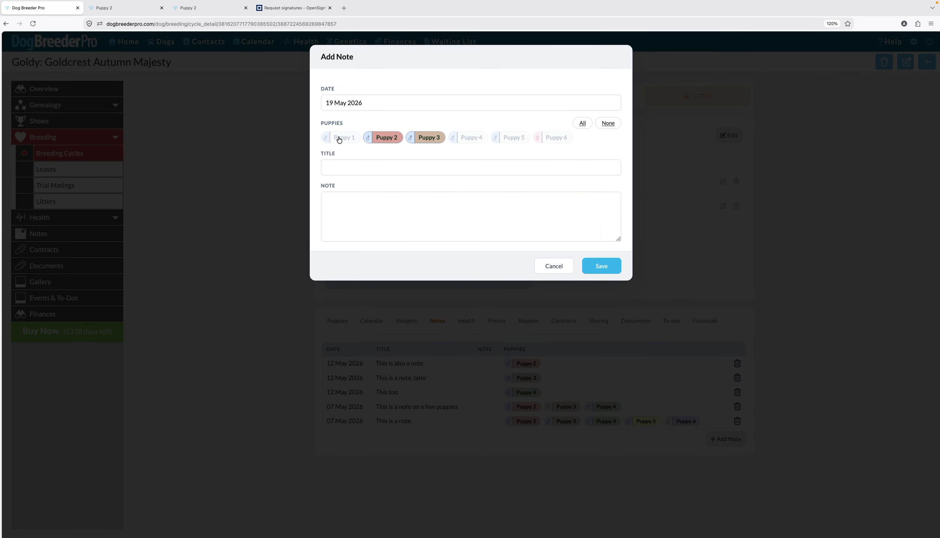
{"action": "left_click", "coordinate": [582, 123]}
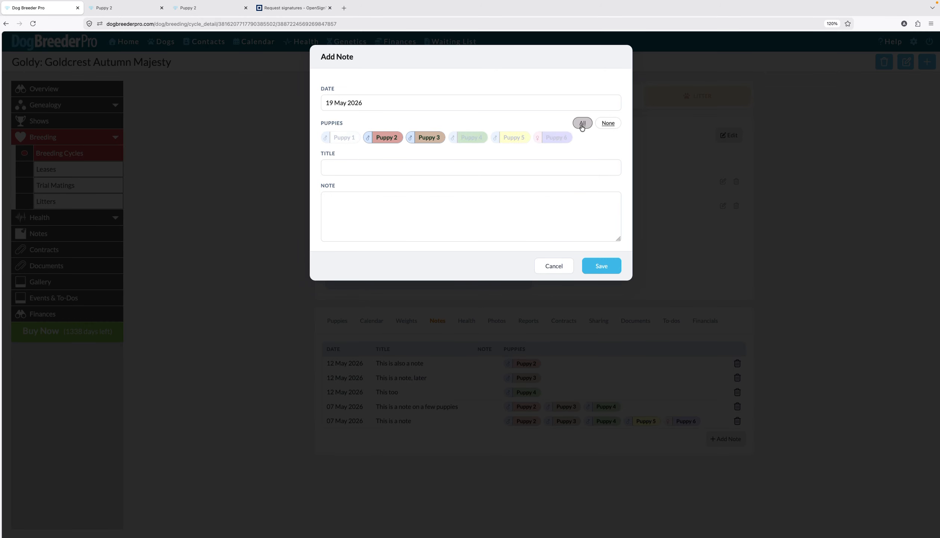
{"action": "left_click", "coordinate": [558, 268]}
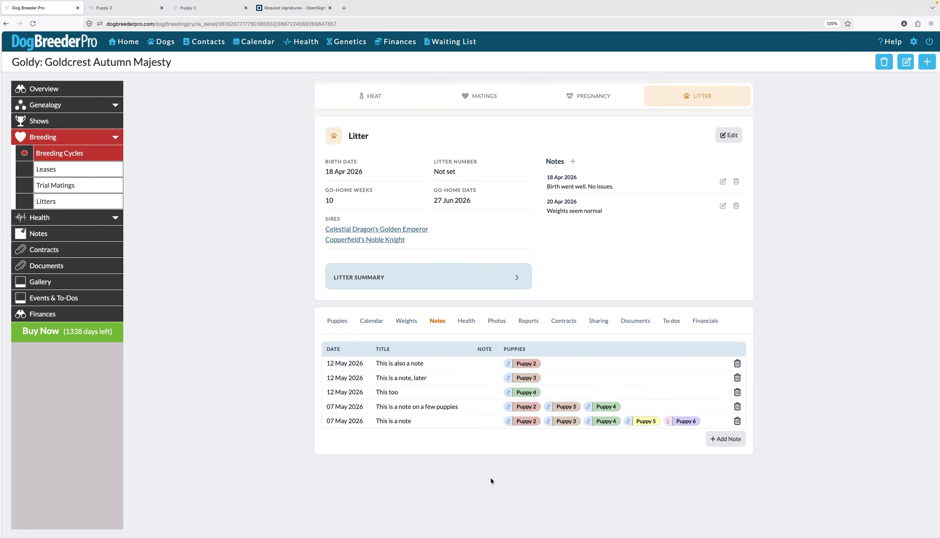
Step: Open the litter's BAER Testing health record and review each puppy's result without saving
{"action": "left_click", "coordinate": [468, 325]}
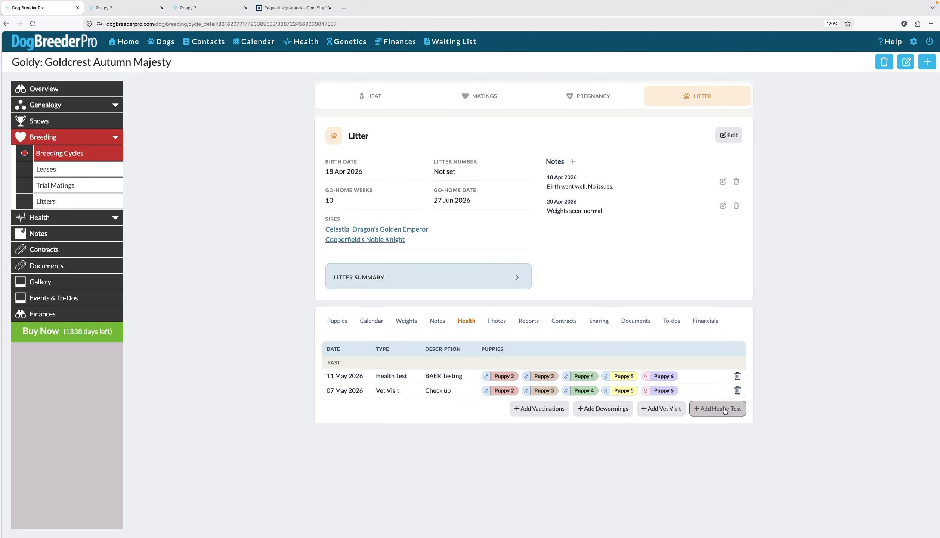
{"action": "left_click", "coordinate": [448, 377]}
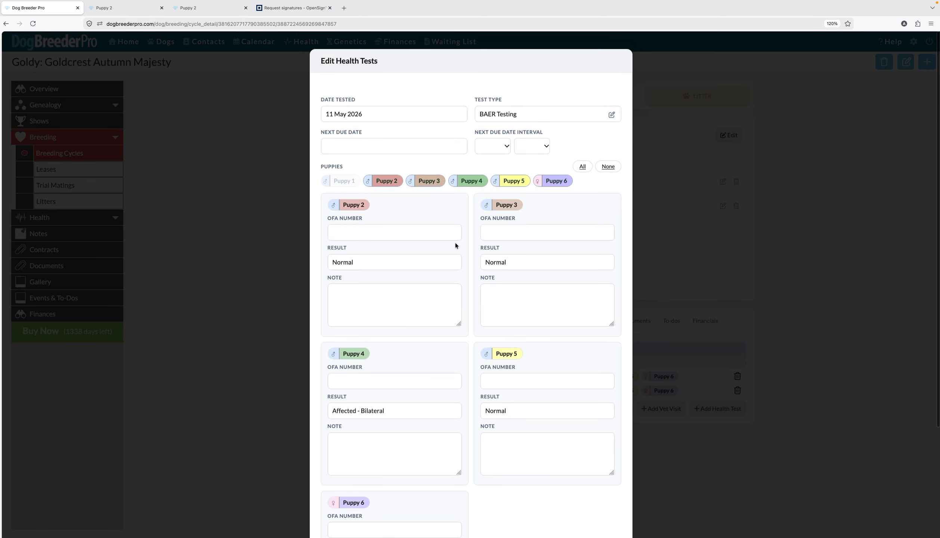
{"action": "scroll", "coordinate": [455, 243], "scroll_direction": "down", "scroll_amount": 1}
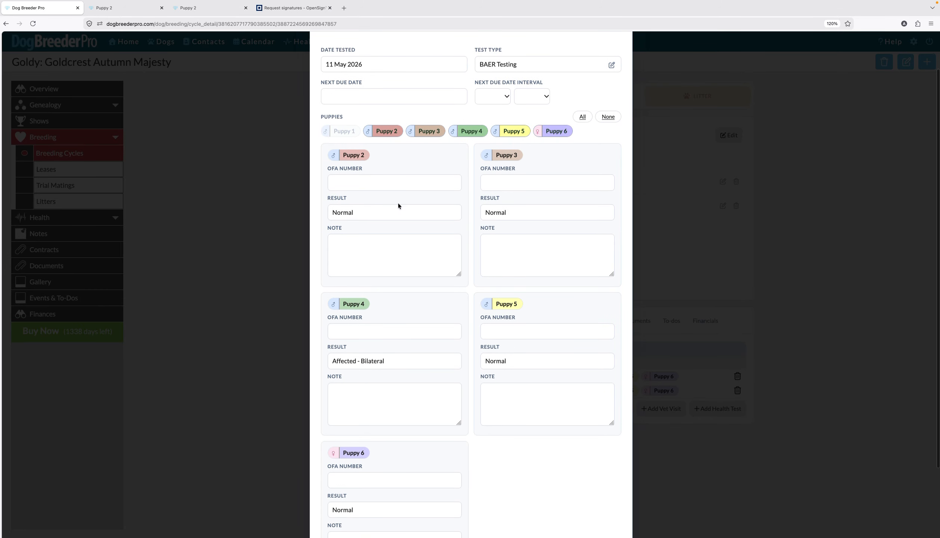
{"action": "scroll", "coordinate": [398, 420], "scroll_direction": "down", "scroll_amount": 3}
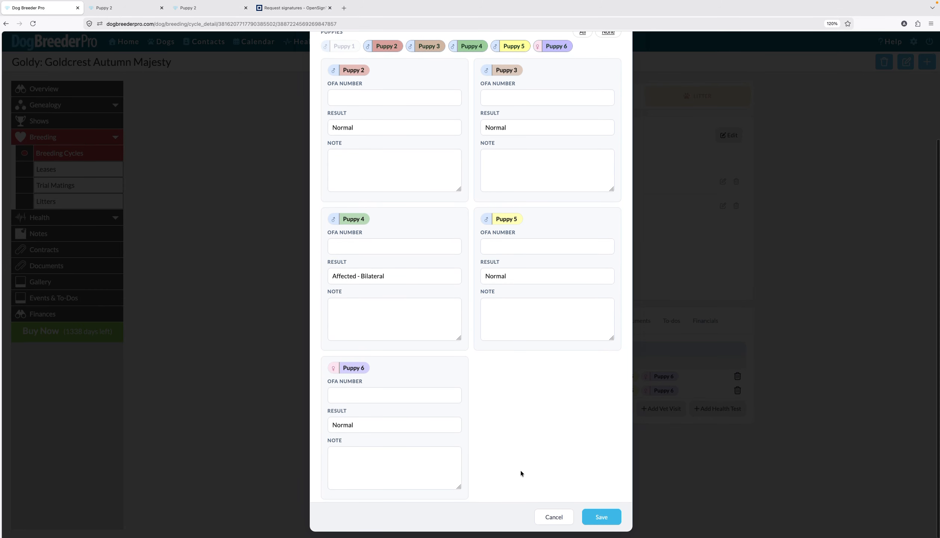
{"action": "left_click", "coordinate": [556, 519]}
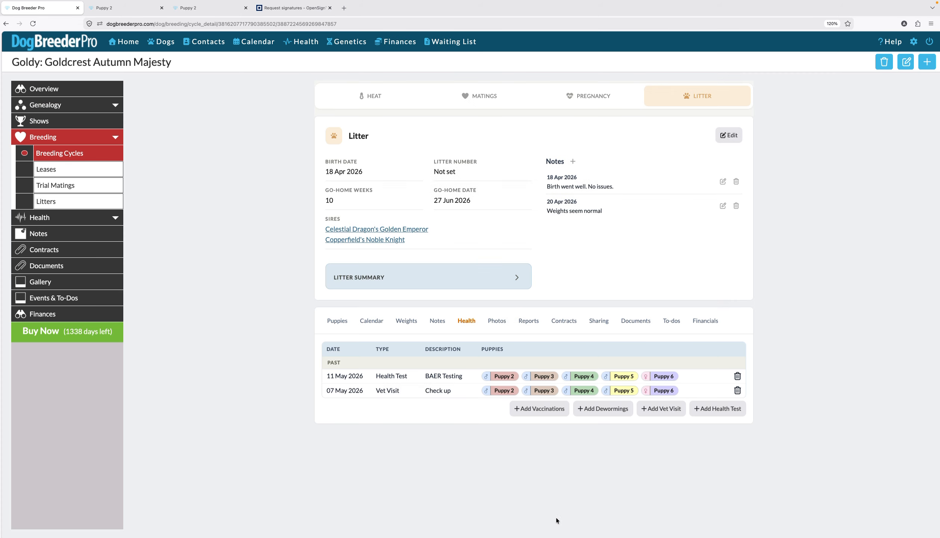
Step: Browse the litter's Photos, Reports and Contracts sections
{"action": "left_click", "coordinate": [497, 322]}
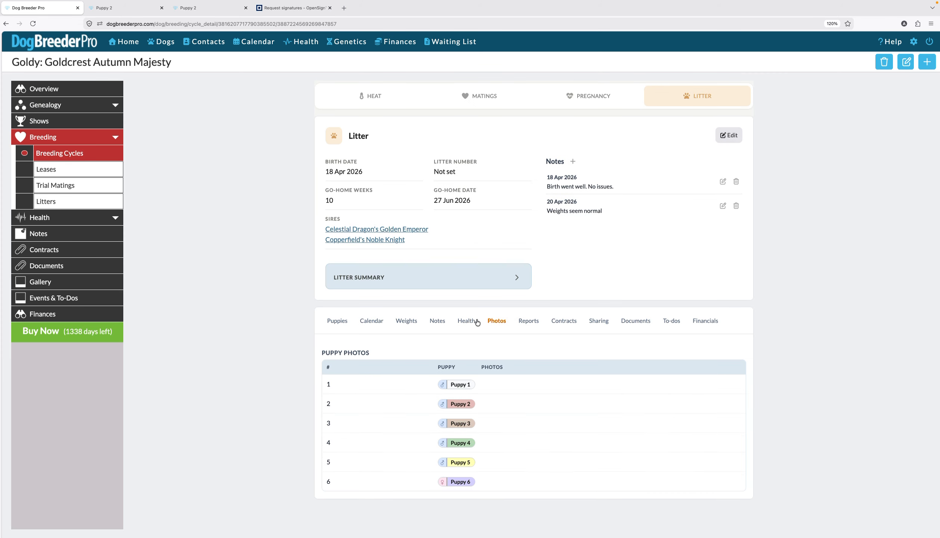
{"action": "scroll", "coordinate": [463, 331], "scroll_direction": "down", "scroll_amount": 5}
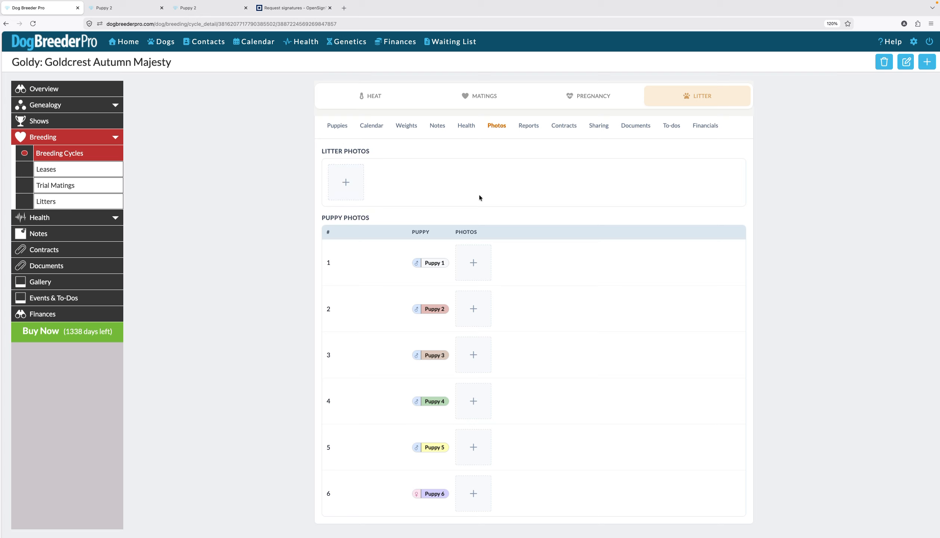
{"action": "left_click", "coordinate": [528, 125]}
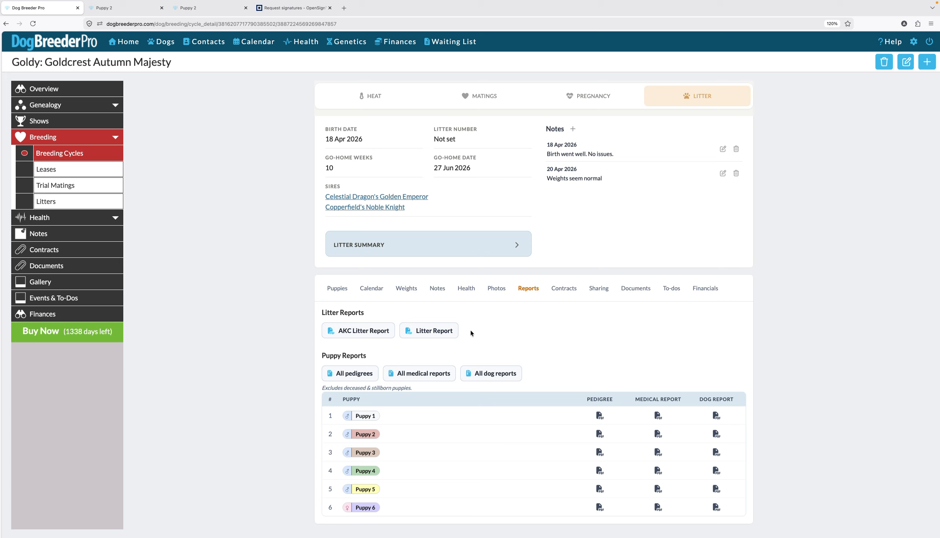
{"action": "left_click", "coordinate": [566, 291]}
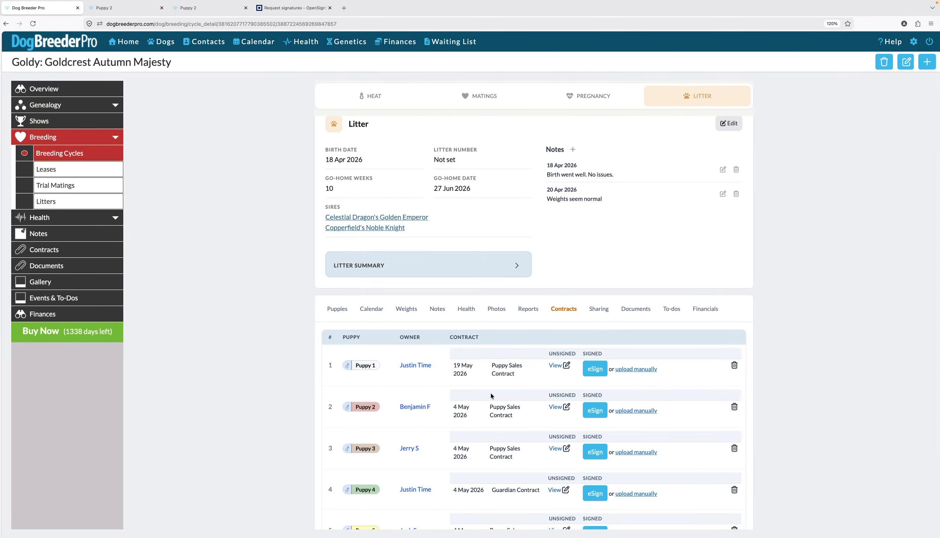
{"action": "scroll", "coordinate": [491, 393], "scroll_direction": "down", "scroll_amount": 3}
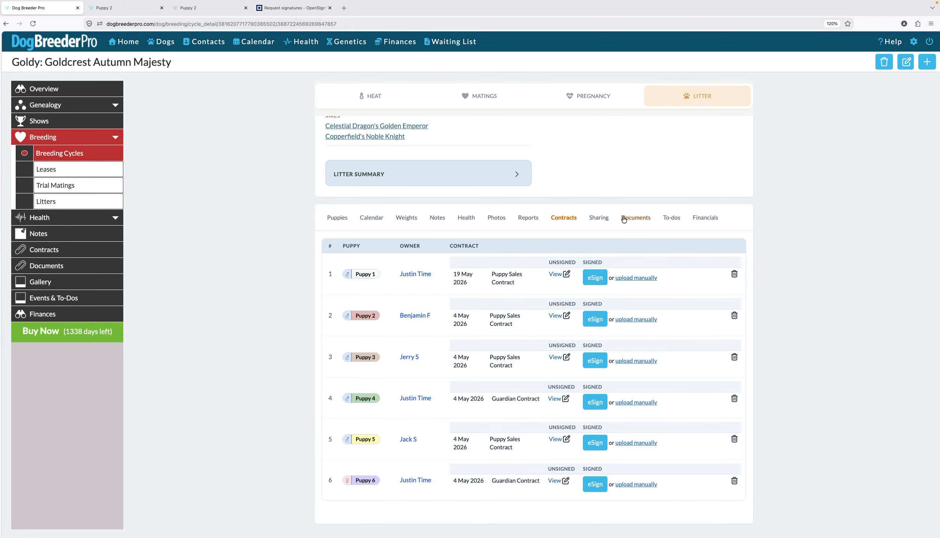
Step: View the litter's public Sharing settings and its Documents section
{"action": "left_click", "coordinate": [599, 218]}
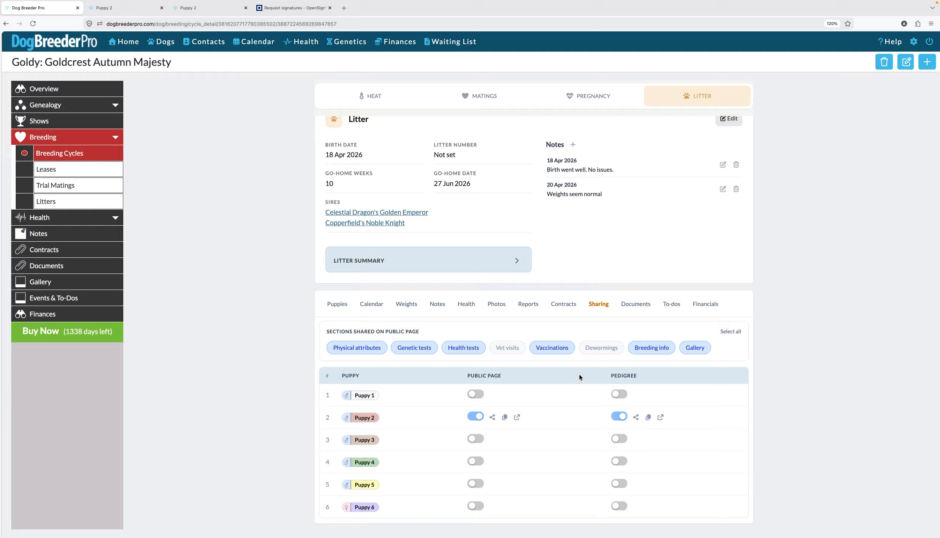
{"action": "left_click", "coordinate": [642, 305]}
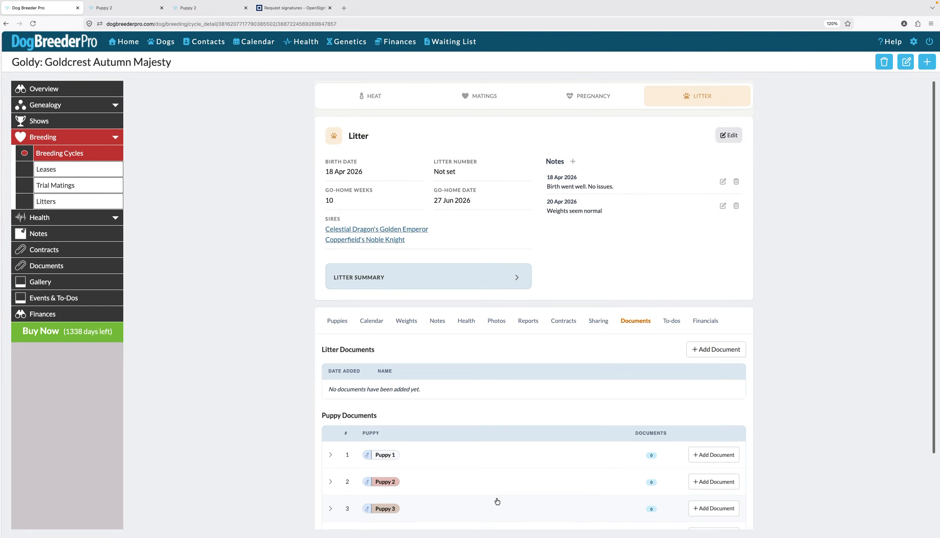
{"action": "scroll", "coordinate": [496, 500], "scroll_direction": "down", "scroll_amount": 3}
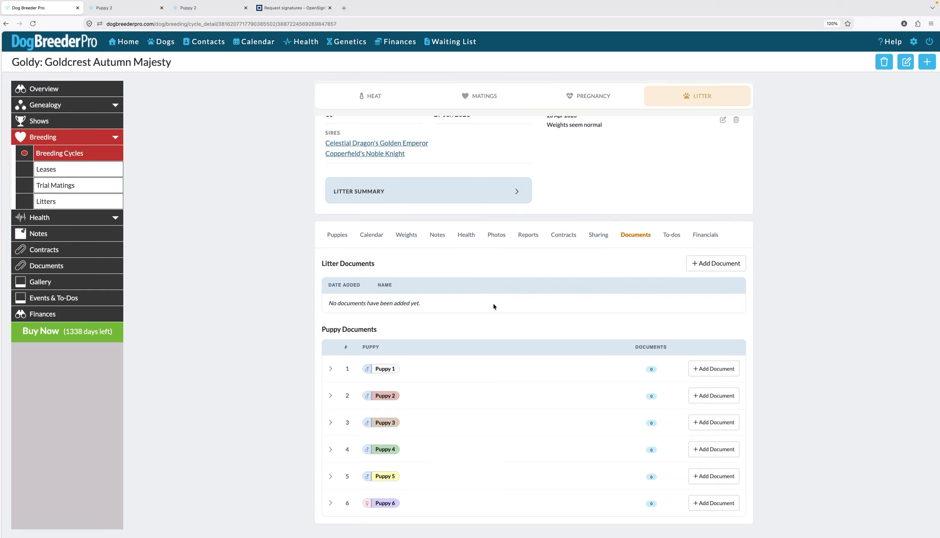
Step: Open the litter's To-dos and view the Microchip pups to-do's per-puppy checklist
{"action": "left_click", "coordinate": [677, 235]}
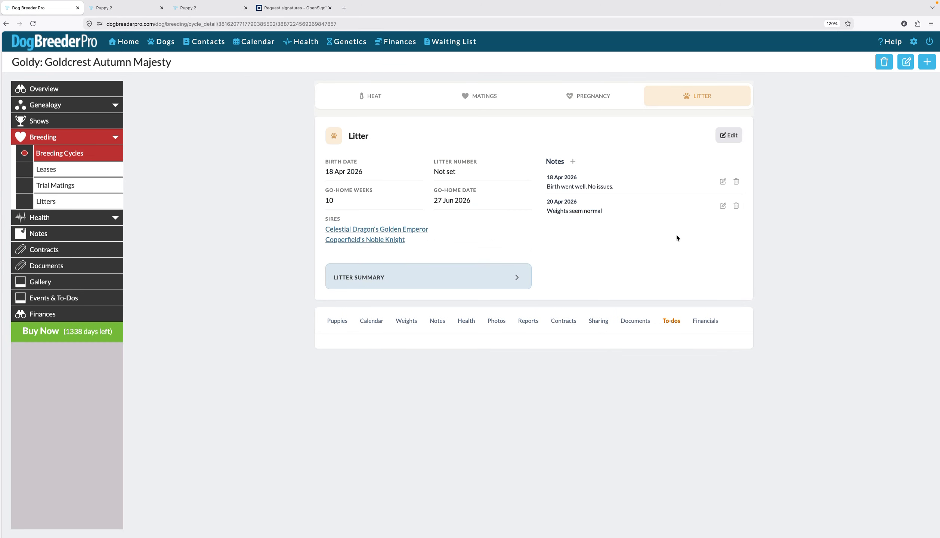
{"action": "scroll", "coordinate": [463, 357], "scroll_direction": "down", "scroll_amount": 1}
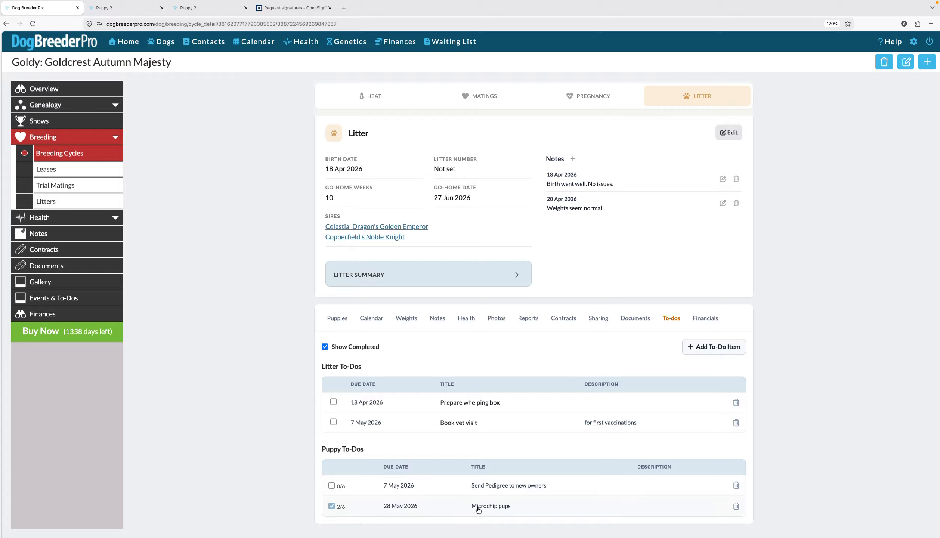
{"action": "left_click", "coordinate": [332, 507]}
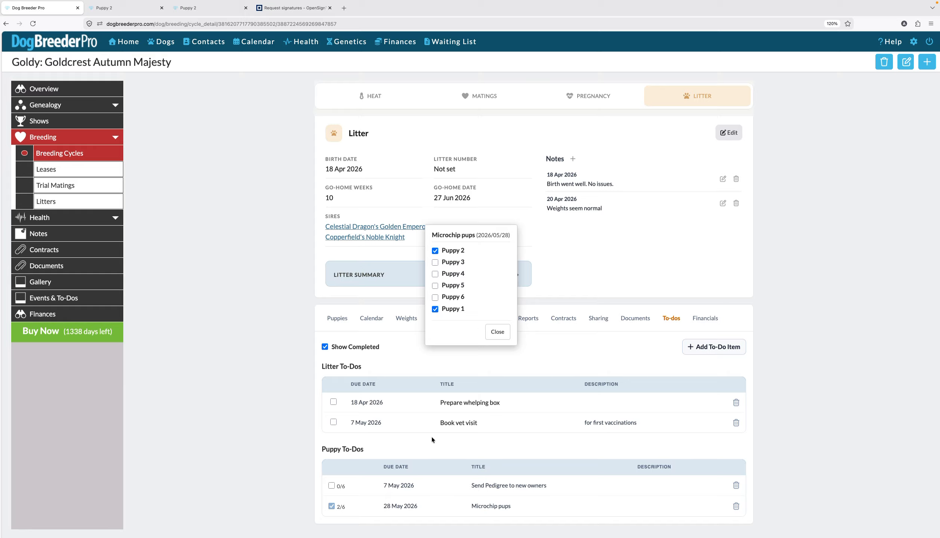
{"action": "left_click", "coordinate": [498, 335]}
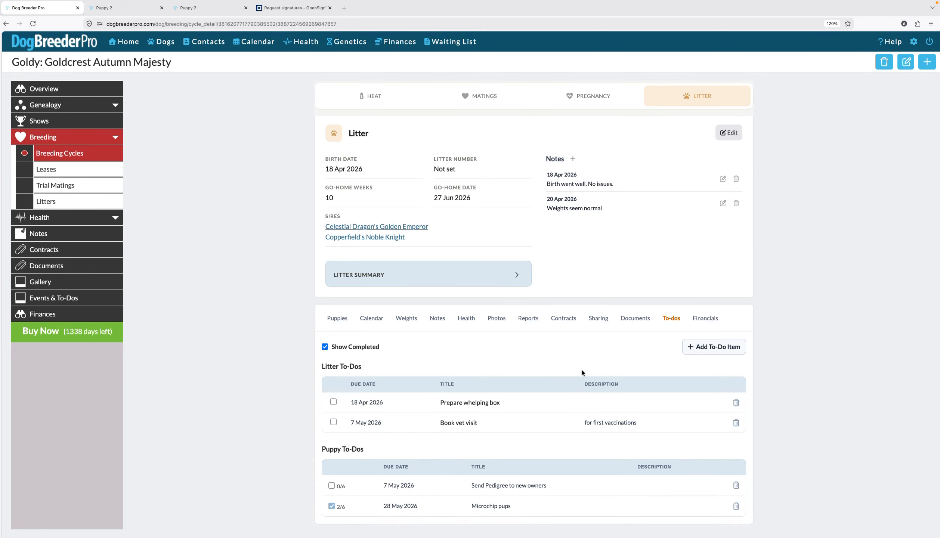
Step: Open the litter's Financials and preview the Add Financial Transaction form without saving
{"action": "left_click", "coordinate": [709, 321]}
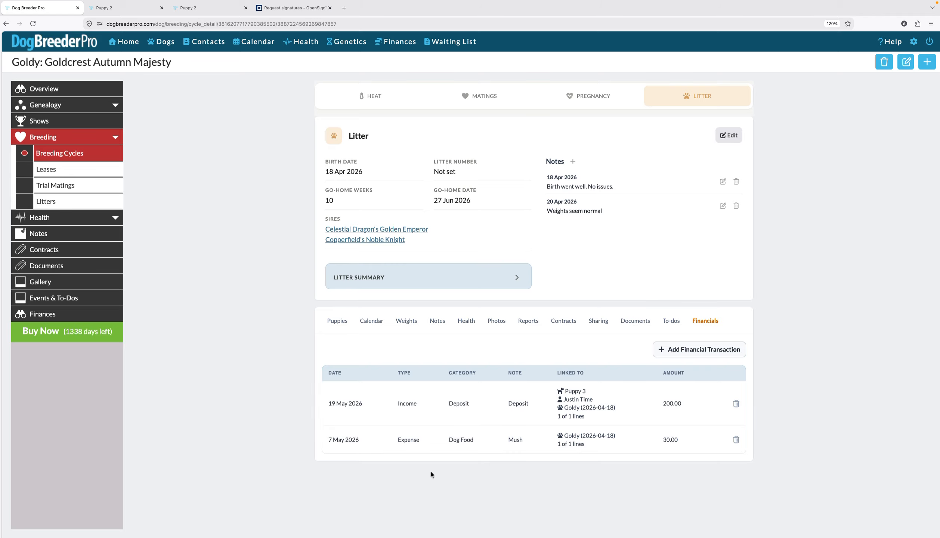
{"action": "left_click", "coordinate": [696, 349]}
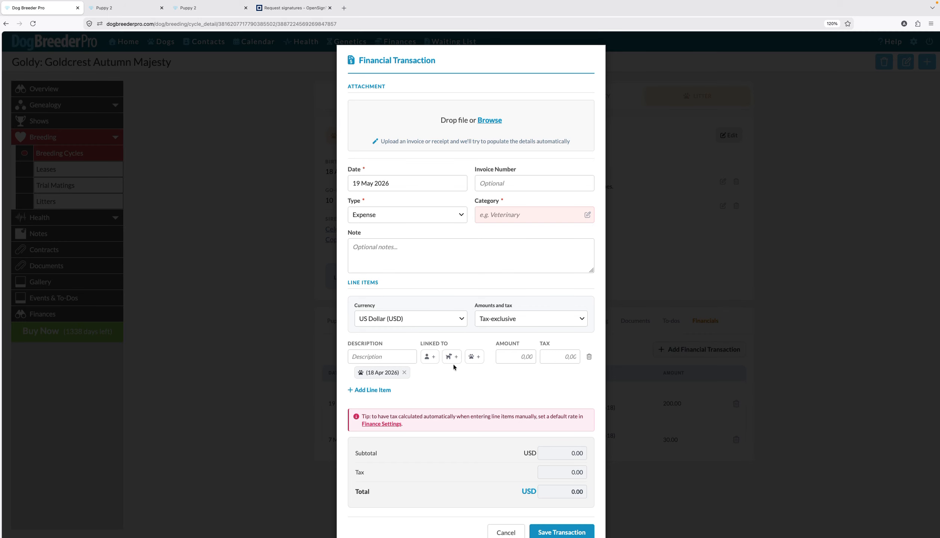
{"action": "left_click", "coordinate": [518, 533]}
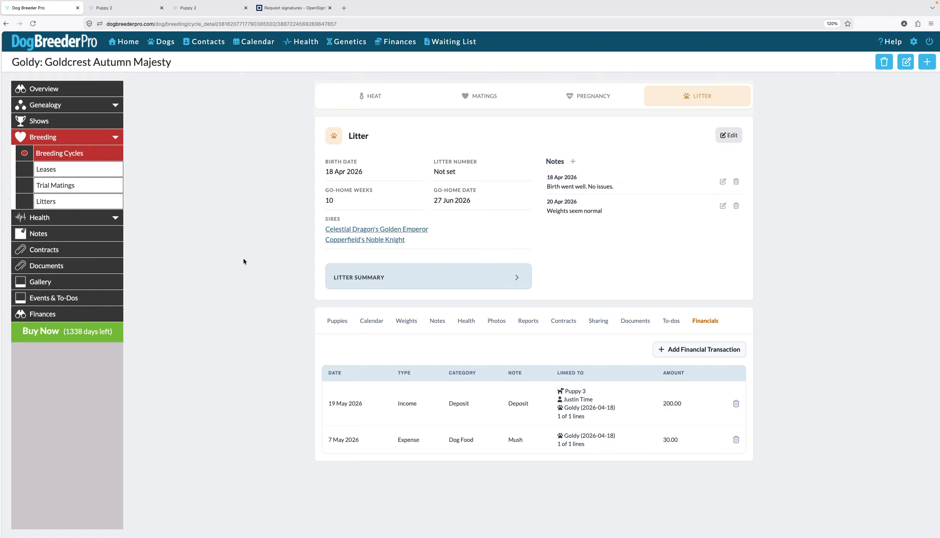
Step: Return to Goldy's Breeding Cycles overview with heat forecasts
{"action": "left_click", "coordinate": [378, 99]}
{"action": "left_click", "coordinate": [699, 97]}
{"action": "left_click", "coordinate": [80, 153]}
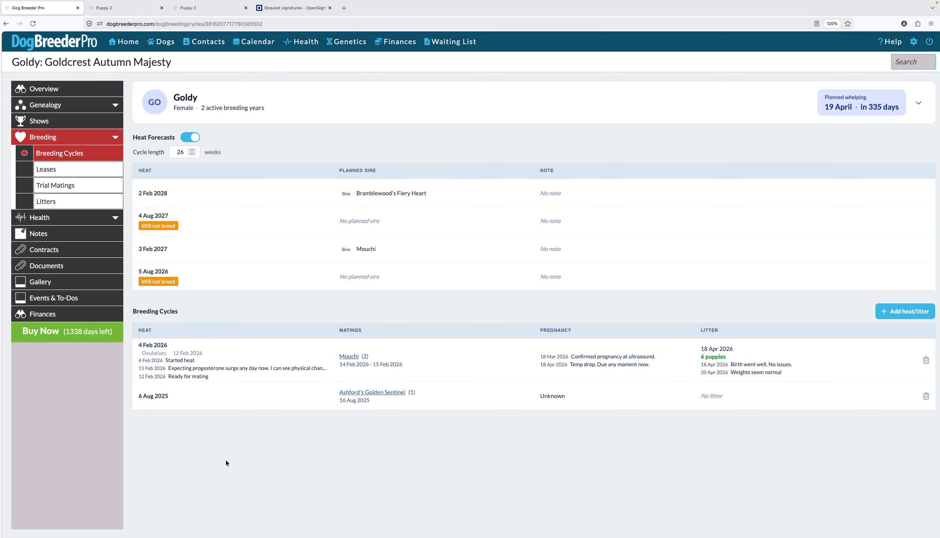
Step: Open the Breeding Cycles of the female dog Kingswood Lady of the Glen
{"action": "left_click", "coordinate": [163, 41]}
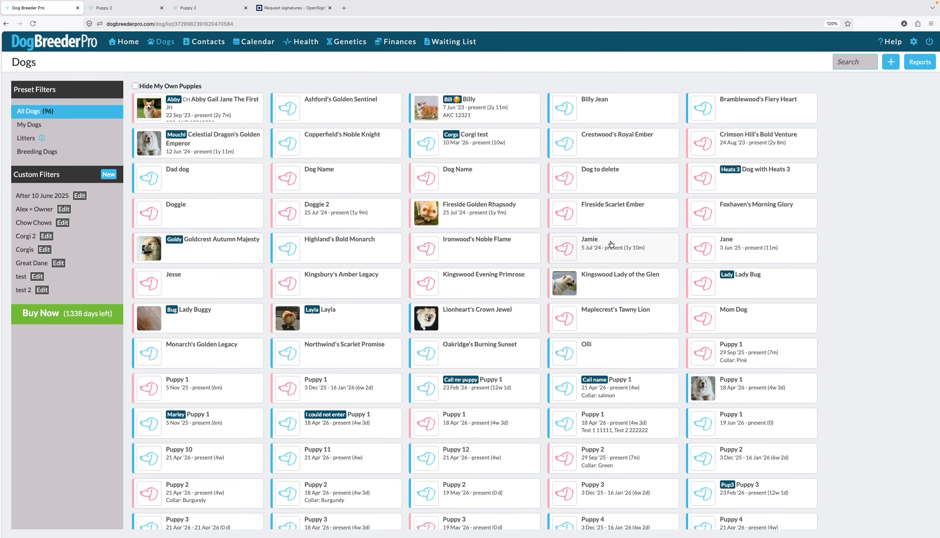
{"action": "left_click", "coordinate": [607, 283]}
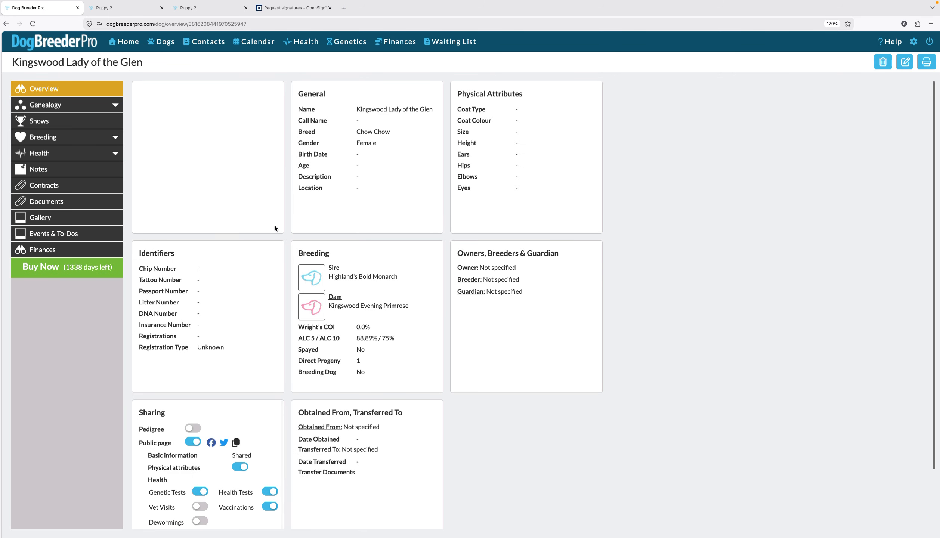
{"action": "left_click", "coordinate": [86, 137]}
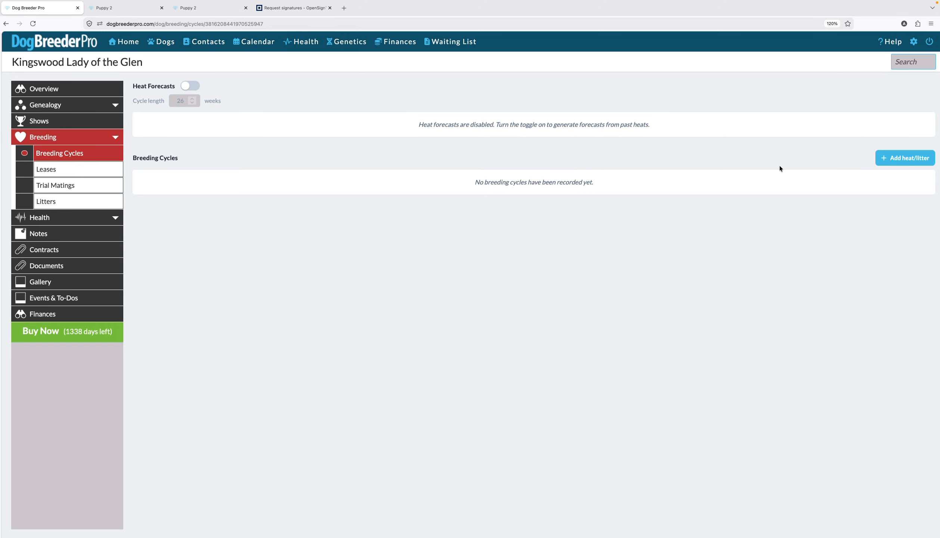
Step: Add a heat record with a start date of 19 May 2026
{"action": "left_click", "coordinate": [898, 158]}
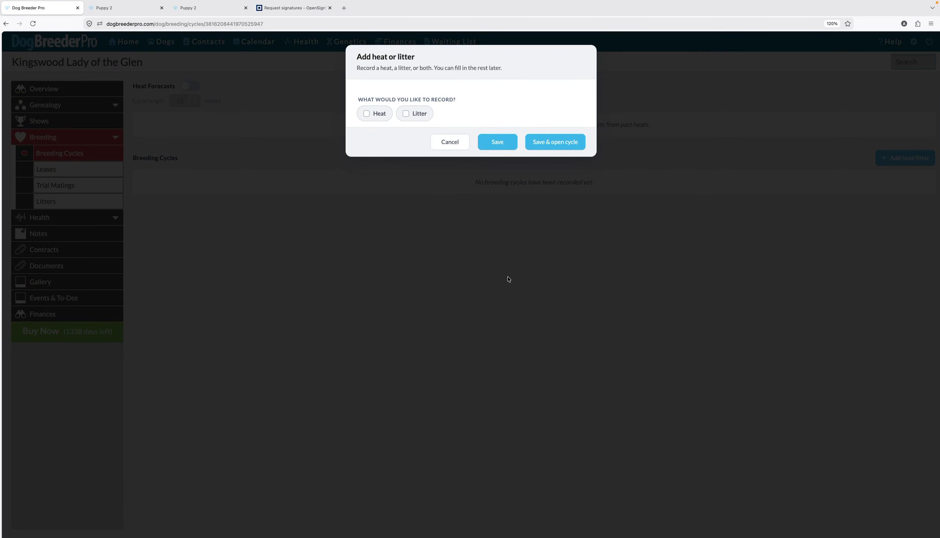
{"action": "left_click", "coordinate": [374, 114]}
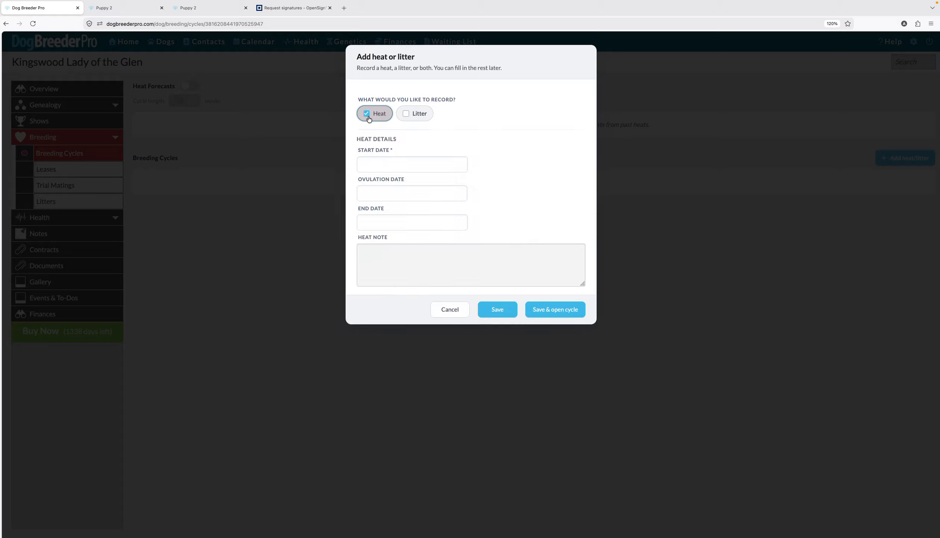
{"action": "left_click", "coordinate": [383, 165]}
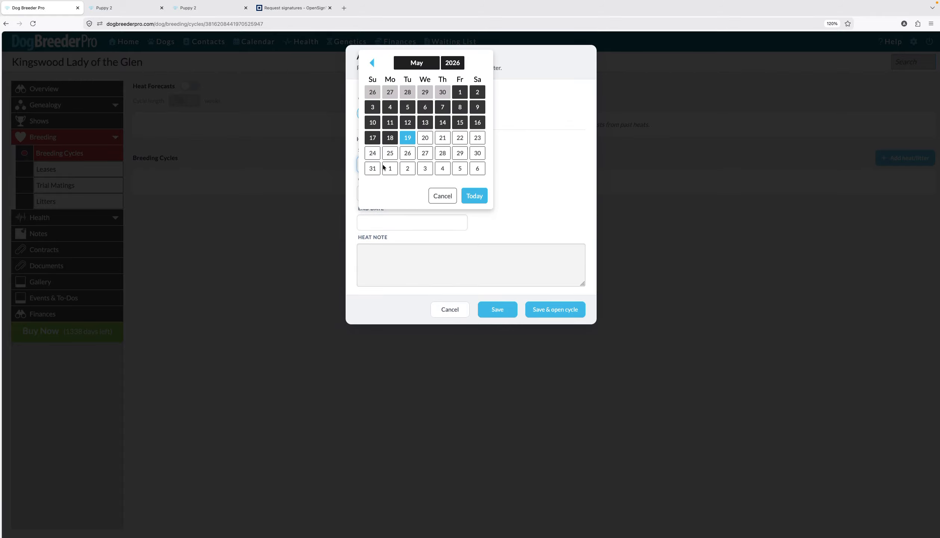
{"action": "left_click", "coordinate": [407, 138]}
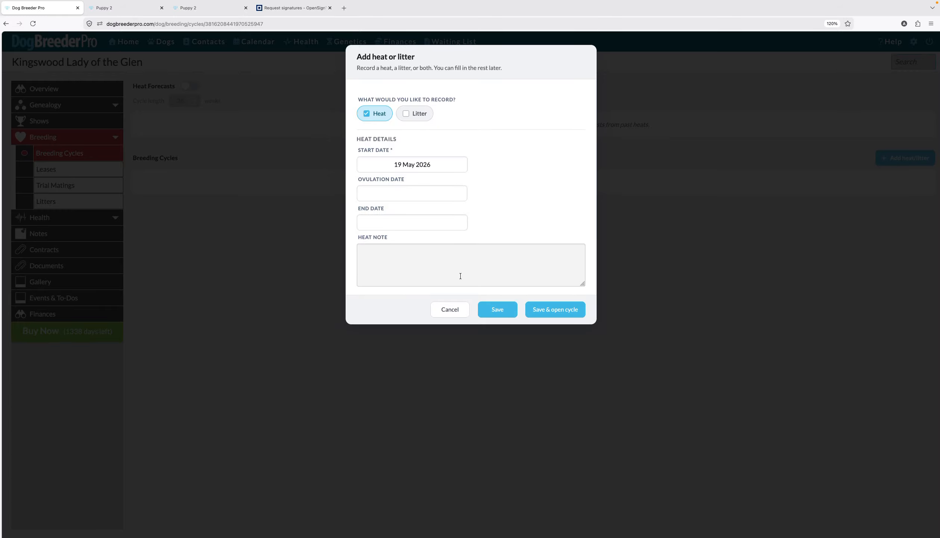
{"action": "left_click", "coordinate": [508, 311]}
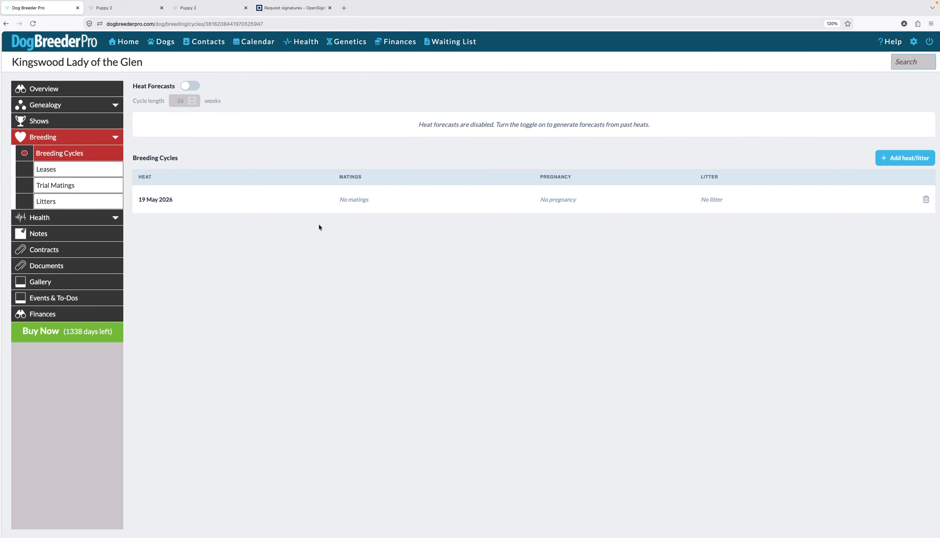
Step: Open the new breeding cycle and browse its Heat, Matings, Pregnancy and Litter sections
{"action": "left_click", "coordinate": [192, 208]}
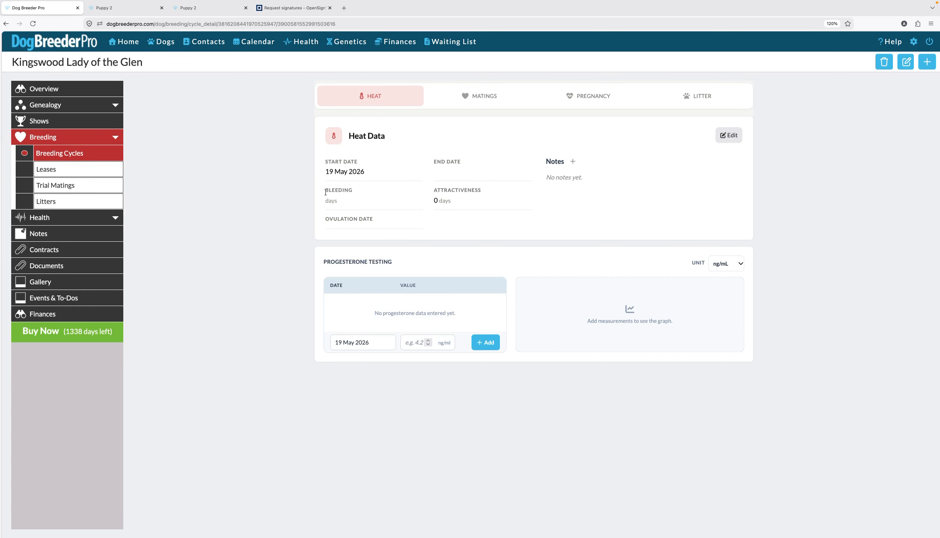
{"action": "left_click", "coordinate": [468, 102]}
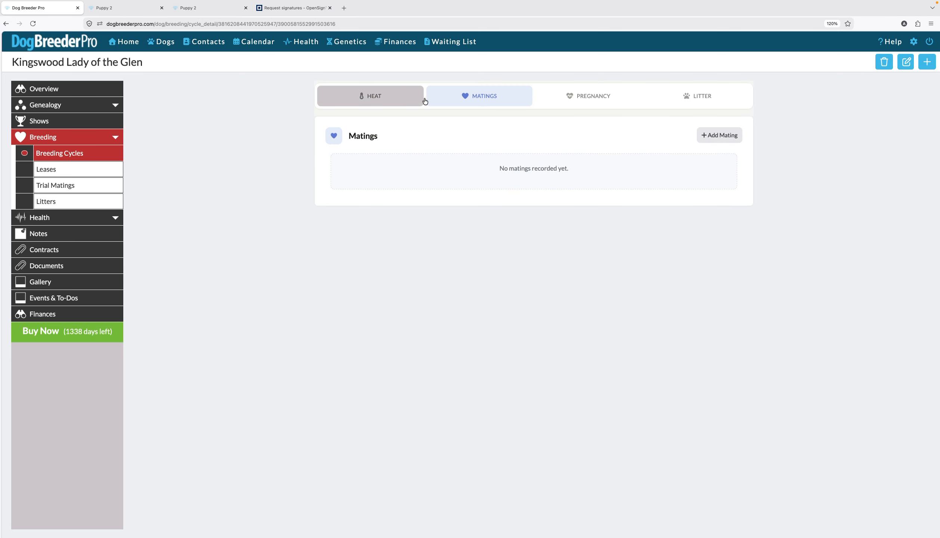
{"action": "left_click", "coordinate": [586, 96]}
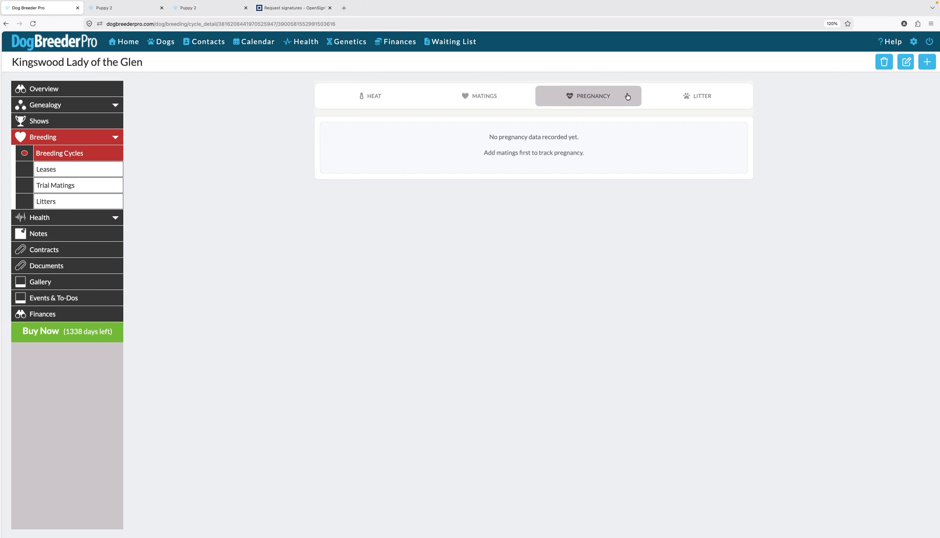
{"action": "left_click", "coordinate": [707, 96]}
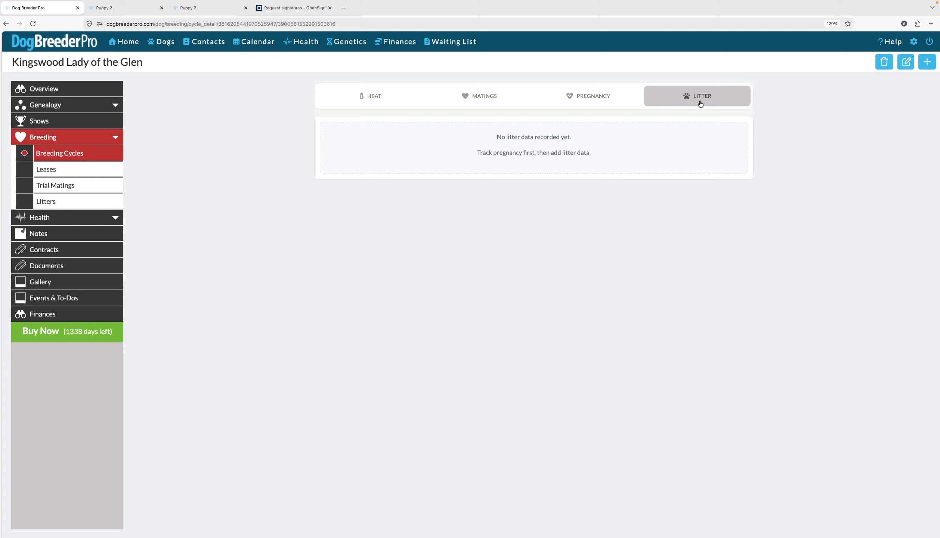
{"action": "left_click", "coordinate": [407, 98]}
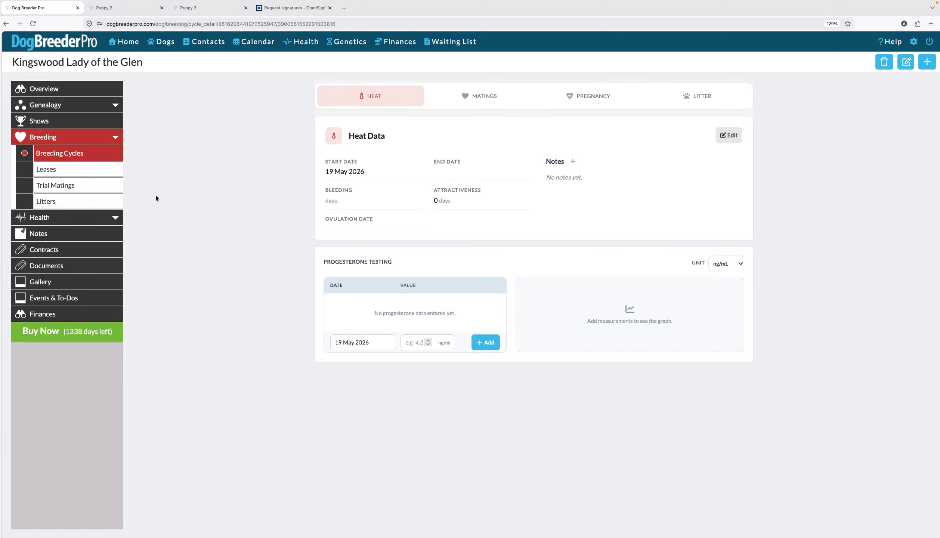
Step: Return to the breeding cycles overview and turn on heat forecasts
{"action": "left_click", "coordinate": [81, 154]}
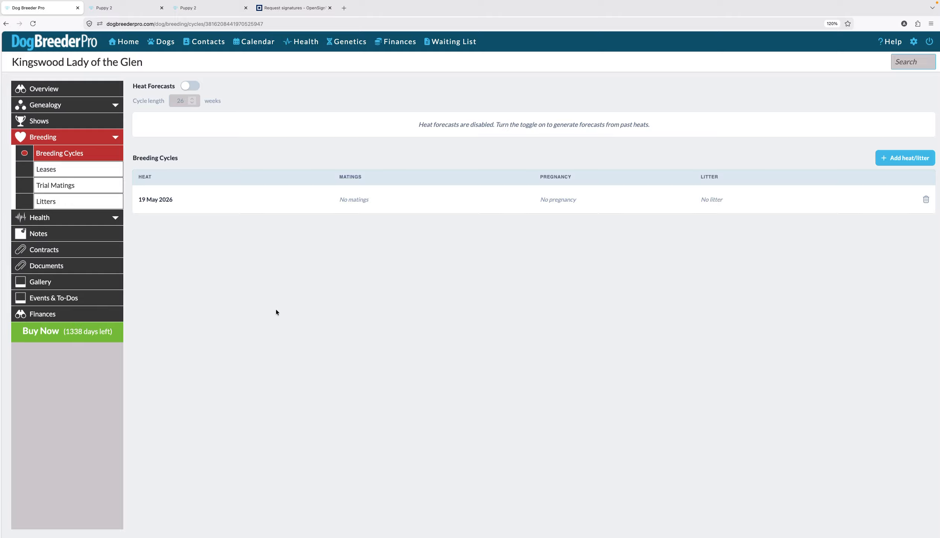
{"action": "left_click", "coordinate": [192, 86]}
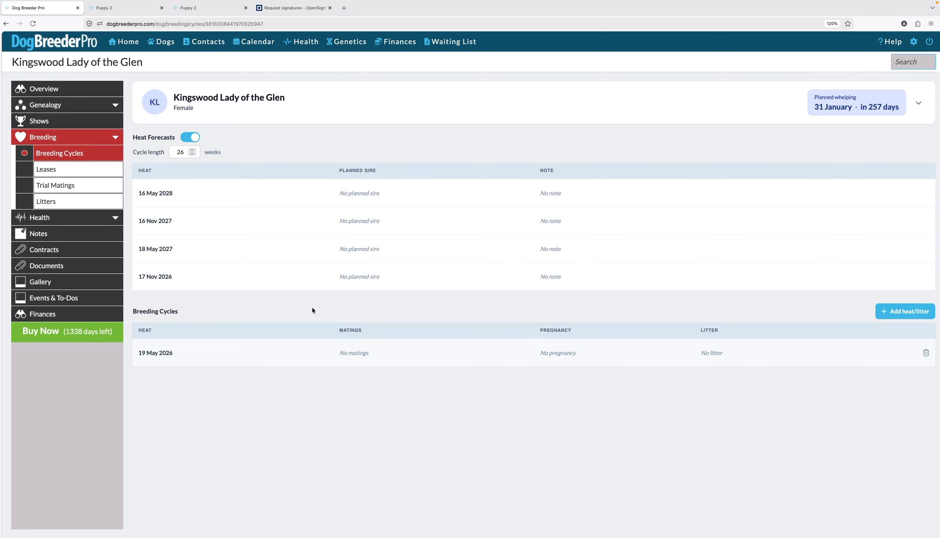
Step: Edit the 19 May 2026 heat to mark it as will not breed in this cycle
{"action": "left_click", "coordinate": [336, 352]}
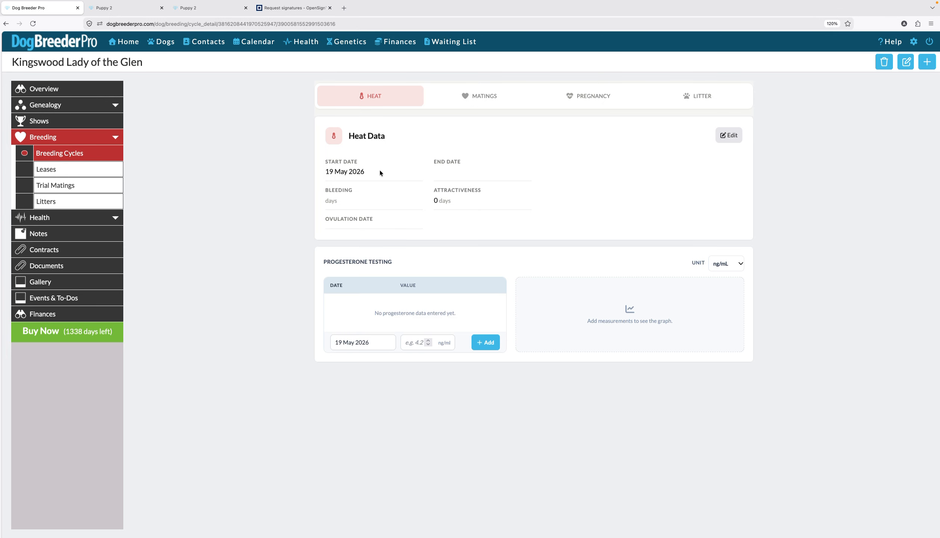
{"action": "left_click", "coordinate": [727, 139]}
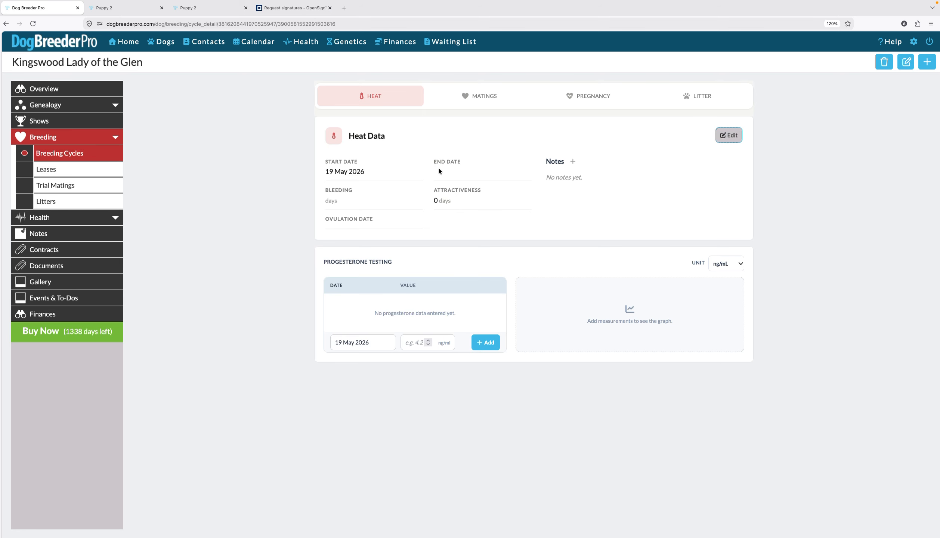
{"action": "left_click", "coordinate": [364, 339]}
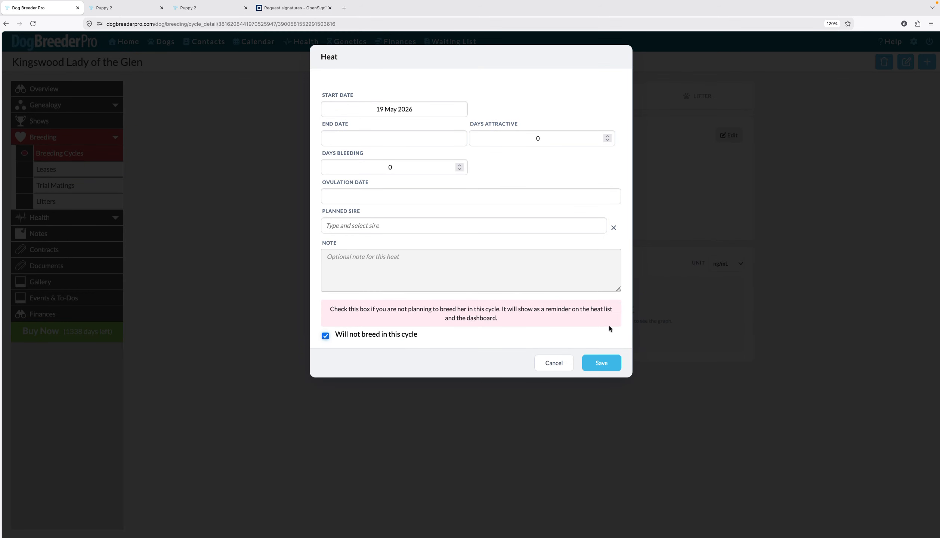
{"action": "left_click", "coordinate": [602, 362]}
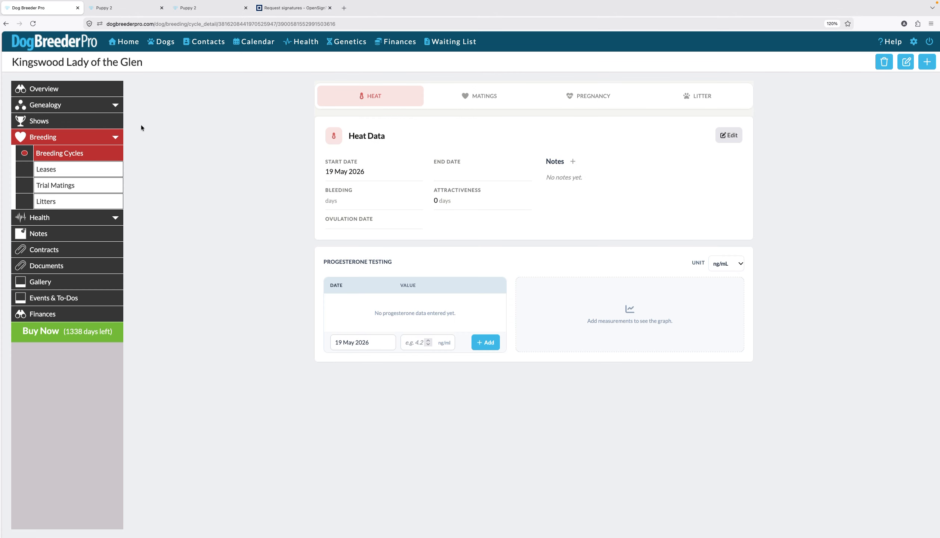
{"action": "left_click", "coordinate": [69, 157]}
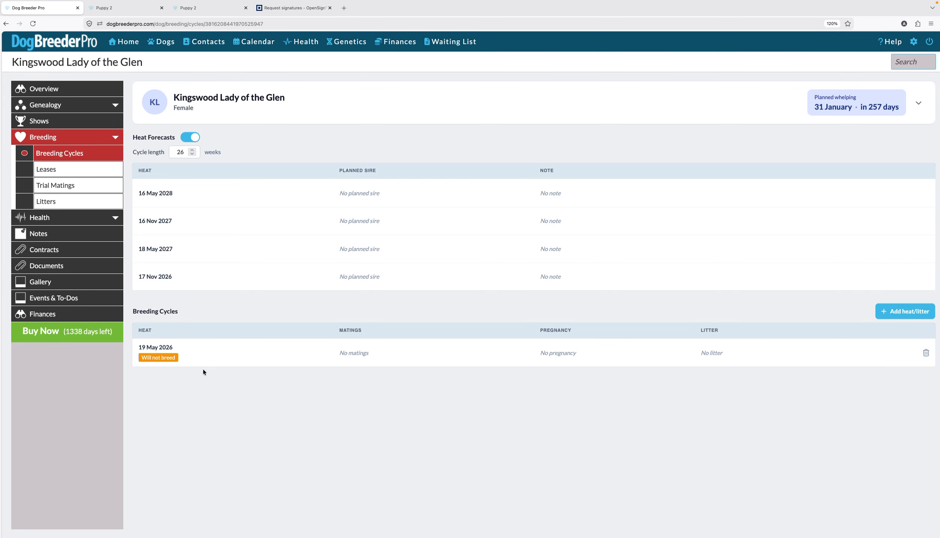
Step: Mark the 17 Nov 2026 forecast heat as will not breed in this cycle
{"action": "left_click", "coordinate": [188, 280]}
{"action": "left_click", "coordinate": [346, 249]}
{"action": "left_click", "coordinate": [602, 276]}
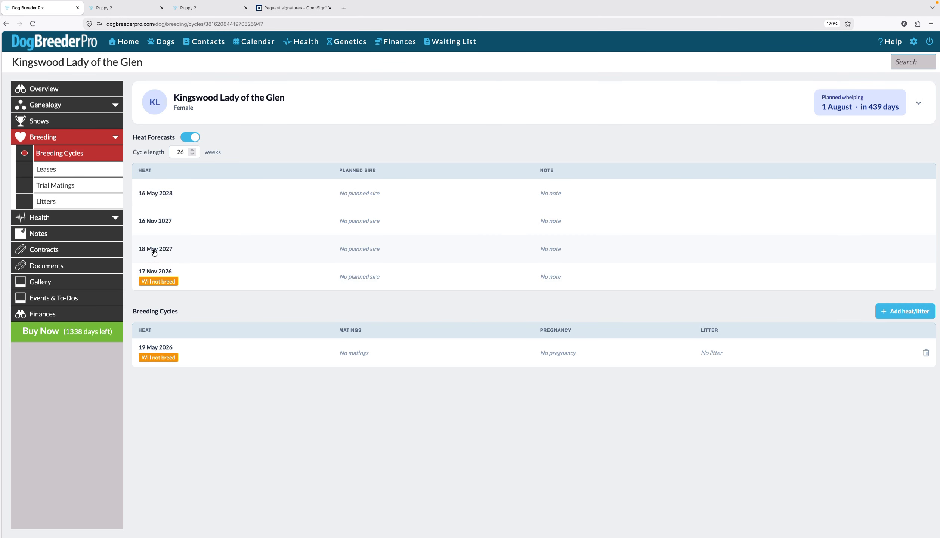
Step: Set Celestial Dragon's Golden Emperor as the planned sire for the 18 May 2027 forecast heat
{"action": "left_click", "coordinate": [372, 254]}
{"action": "left_click", "coordinate": [385, 138]}
{"action": "type", "text": "moz"}
{"action": "left_click", "coordinate": [390, 156]}
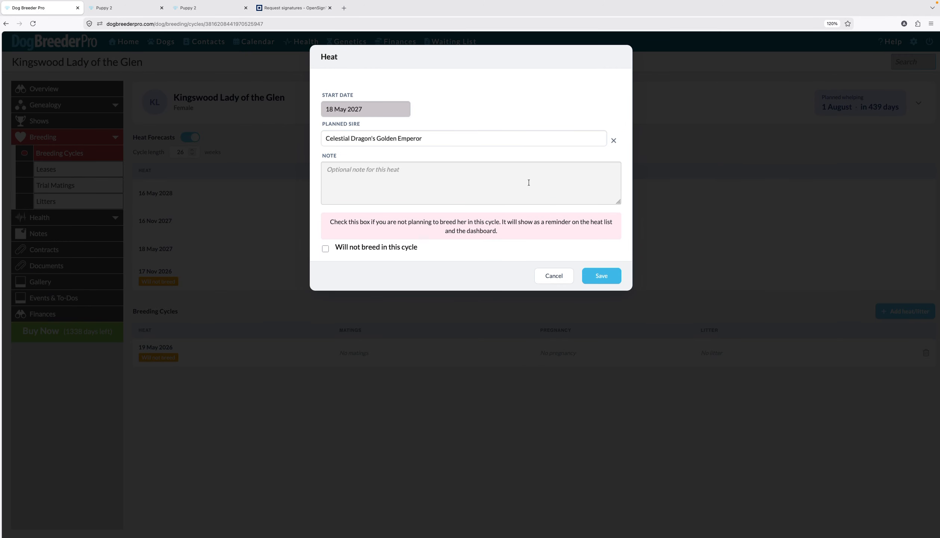
{"action": "left_click", "coordinate": [602, 277]}
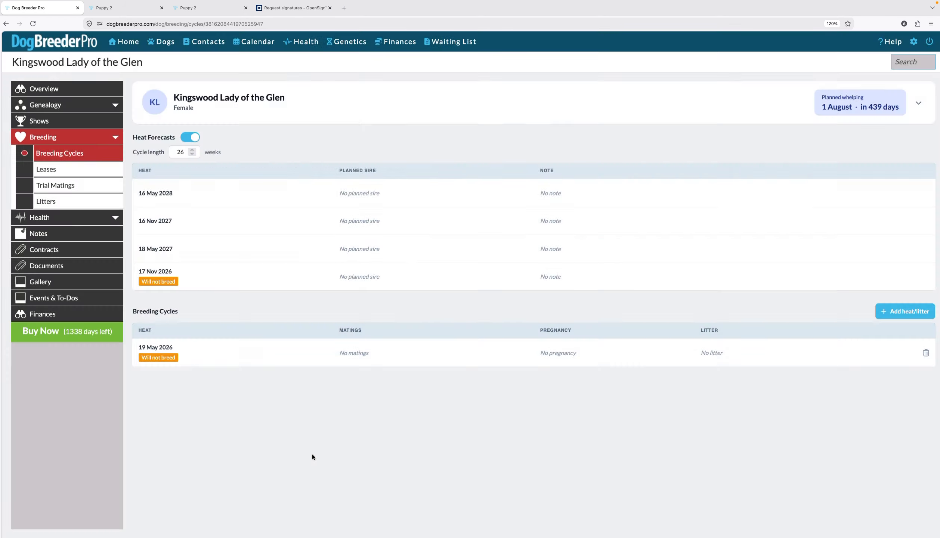